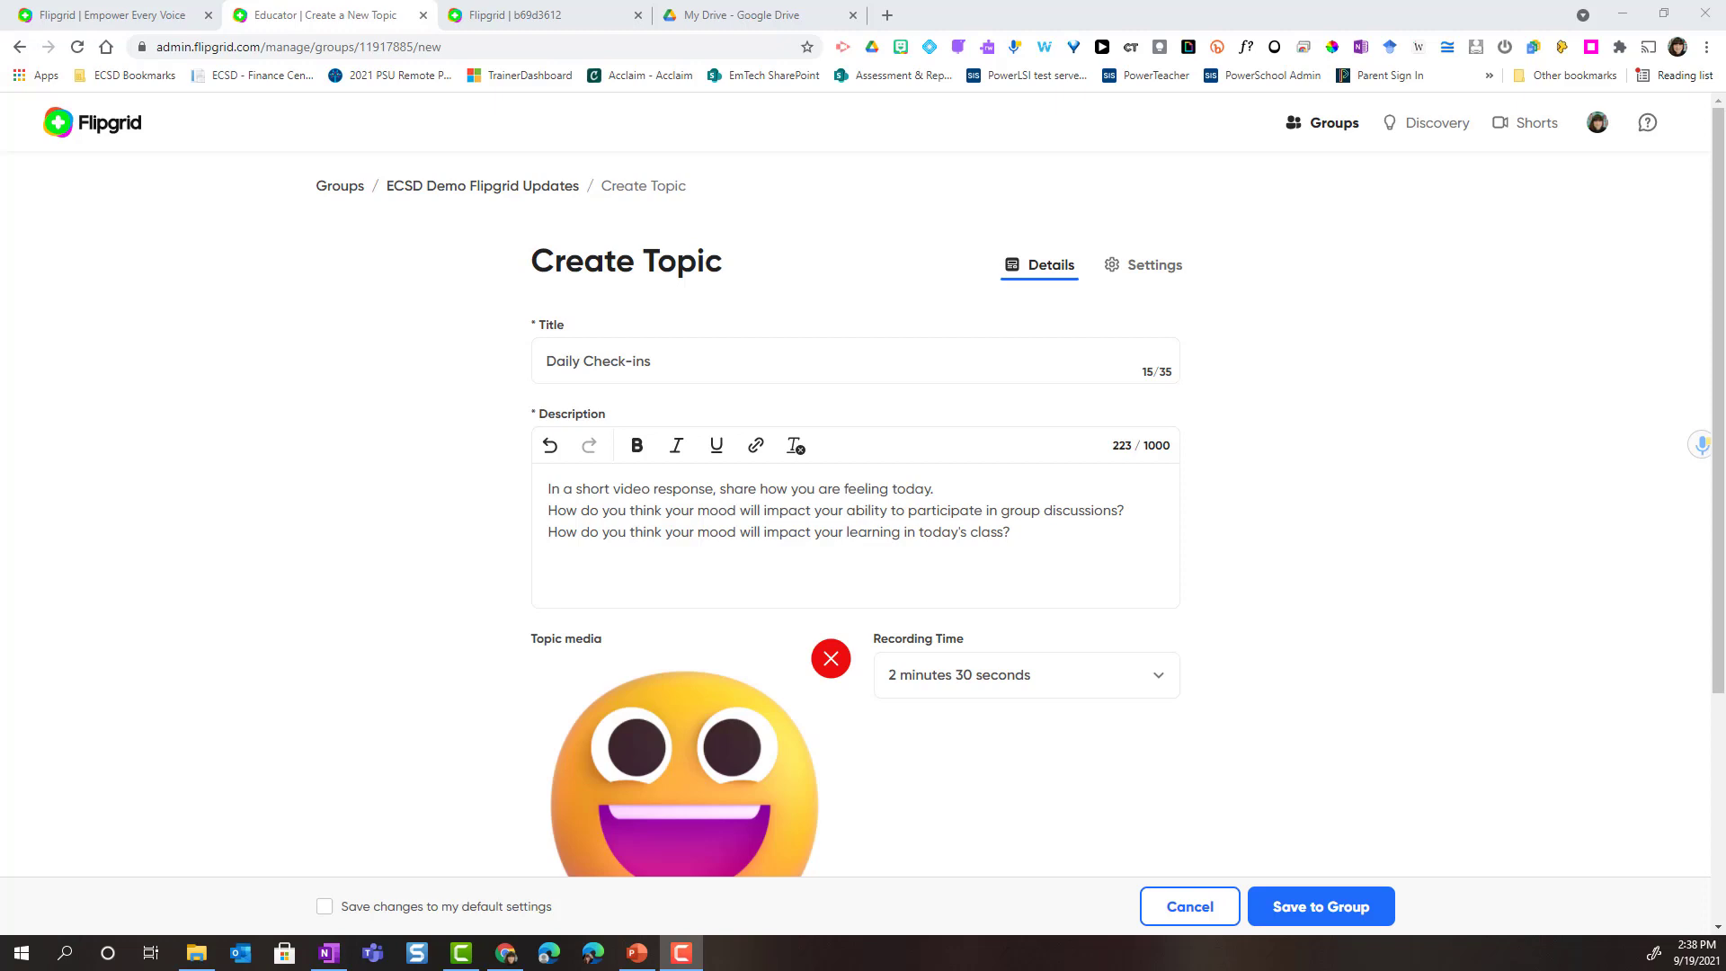
{"action": "left_click", "coordinate": [1152, 272]}
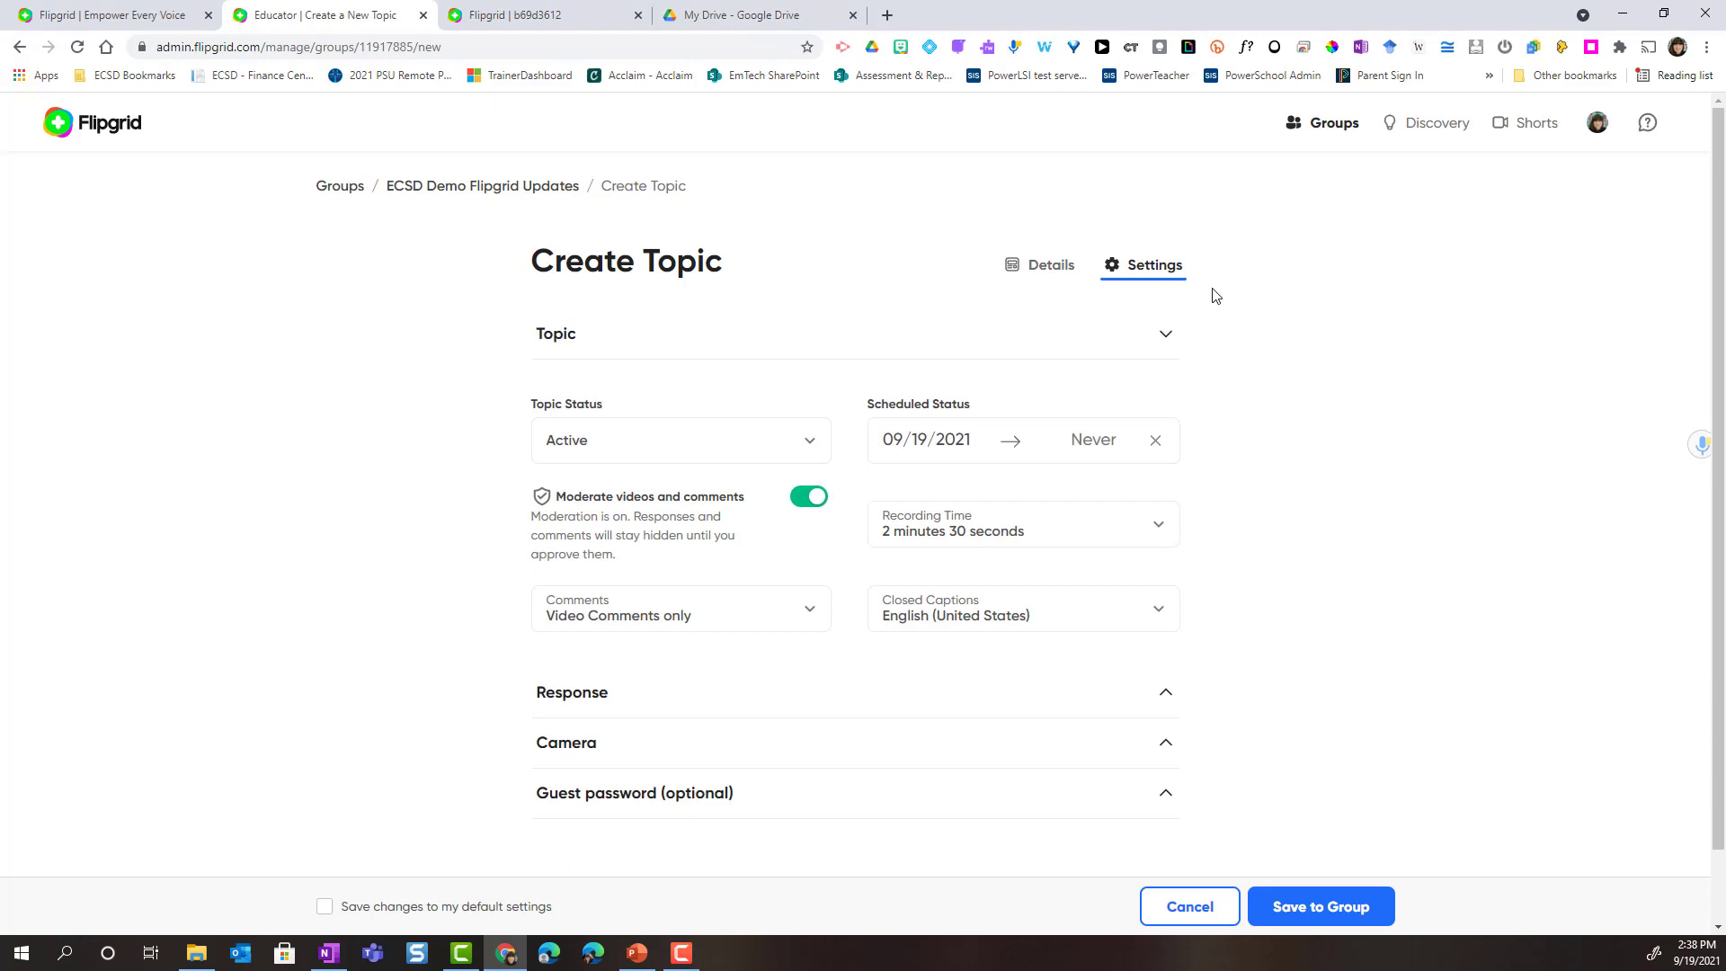
{"action": "scroll", "coordinate": [1217, 295], "scroll_direction": "down", "scroll_amount": 1}
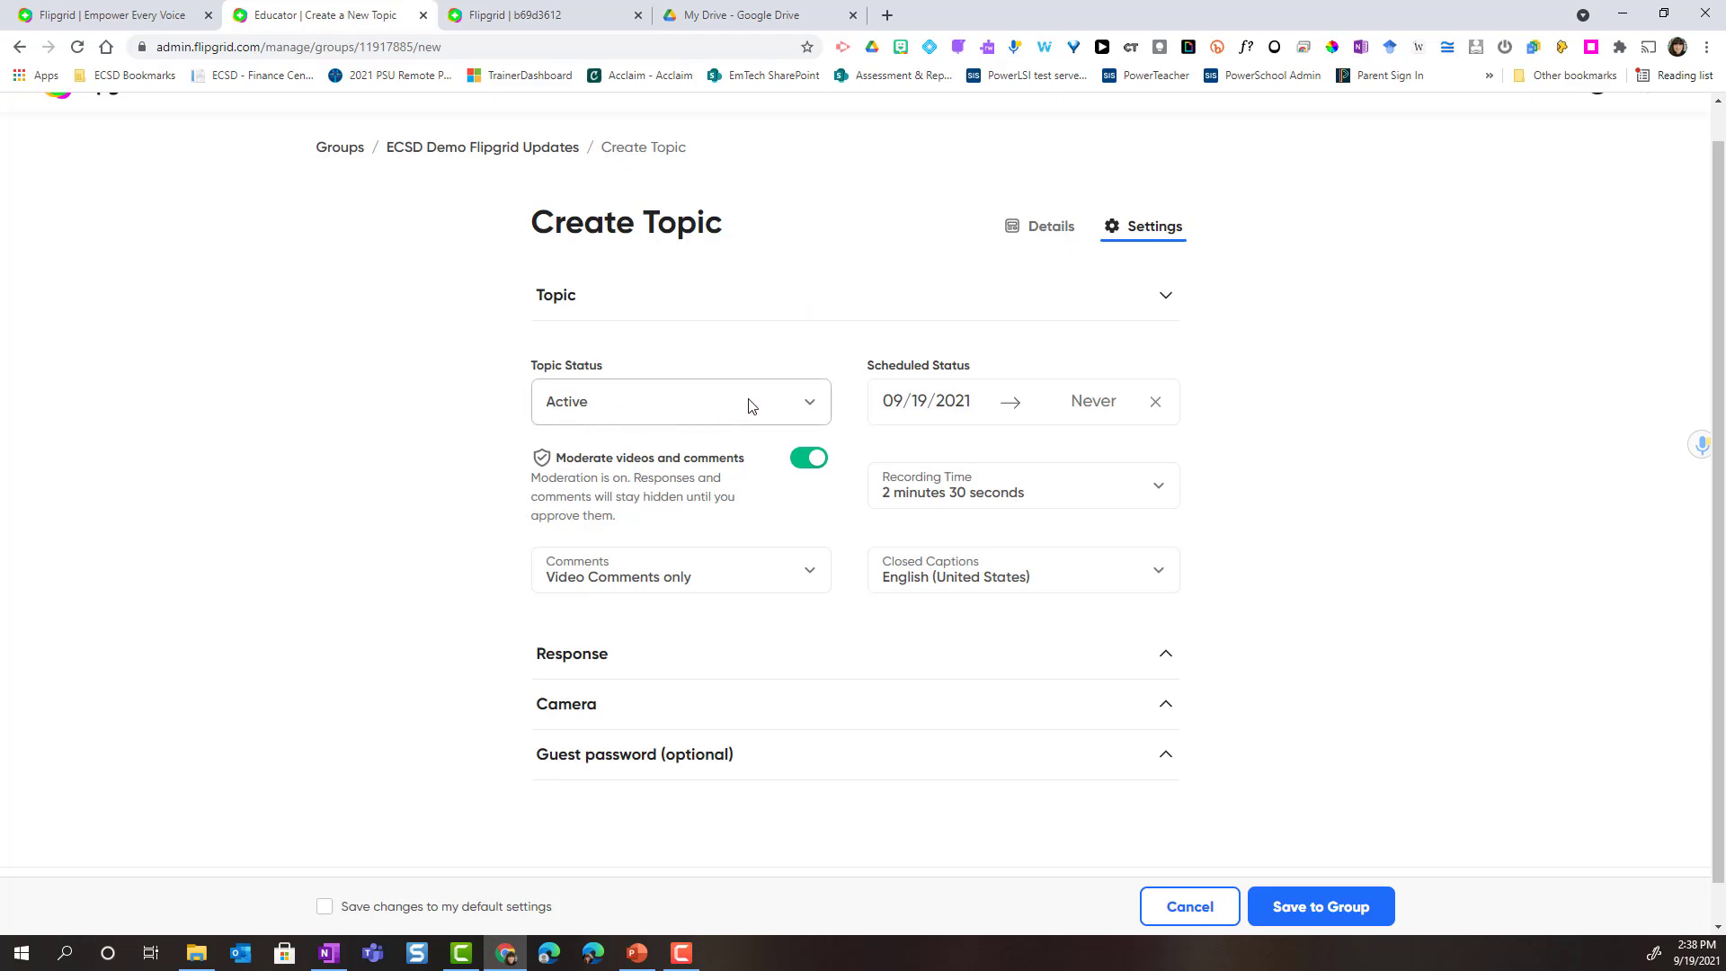
{"action": "left_click", "coordinate": [811, 407]}
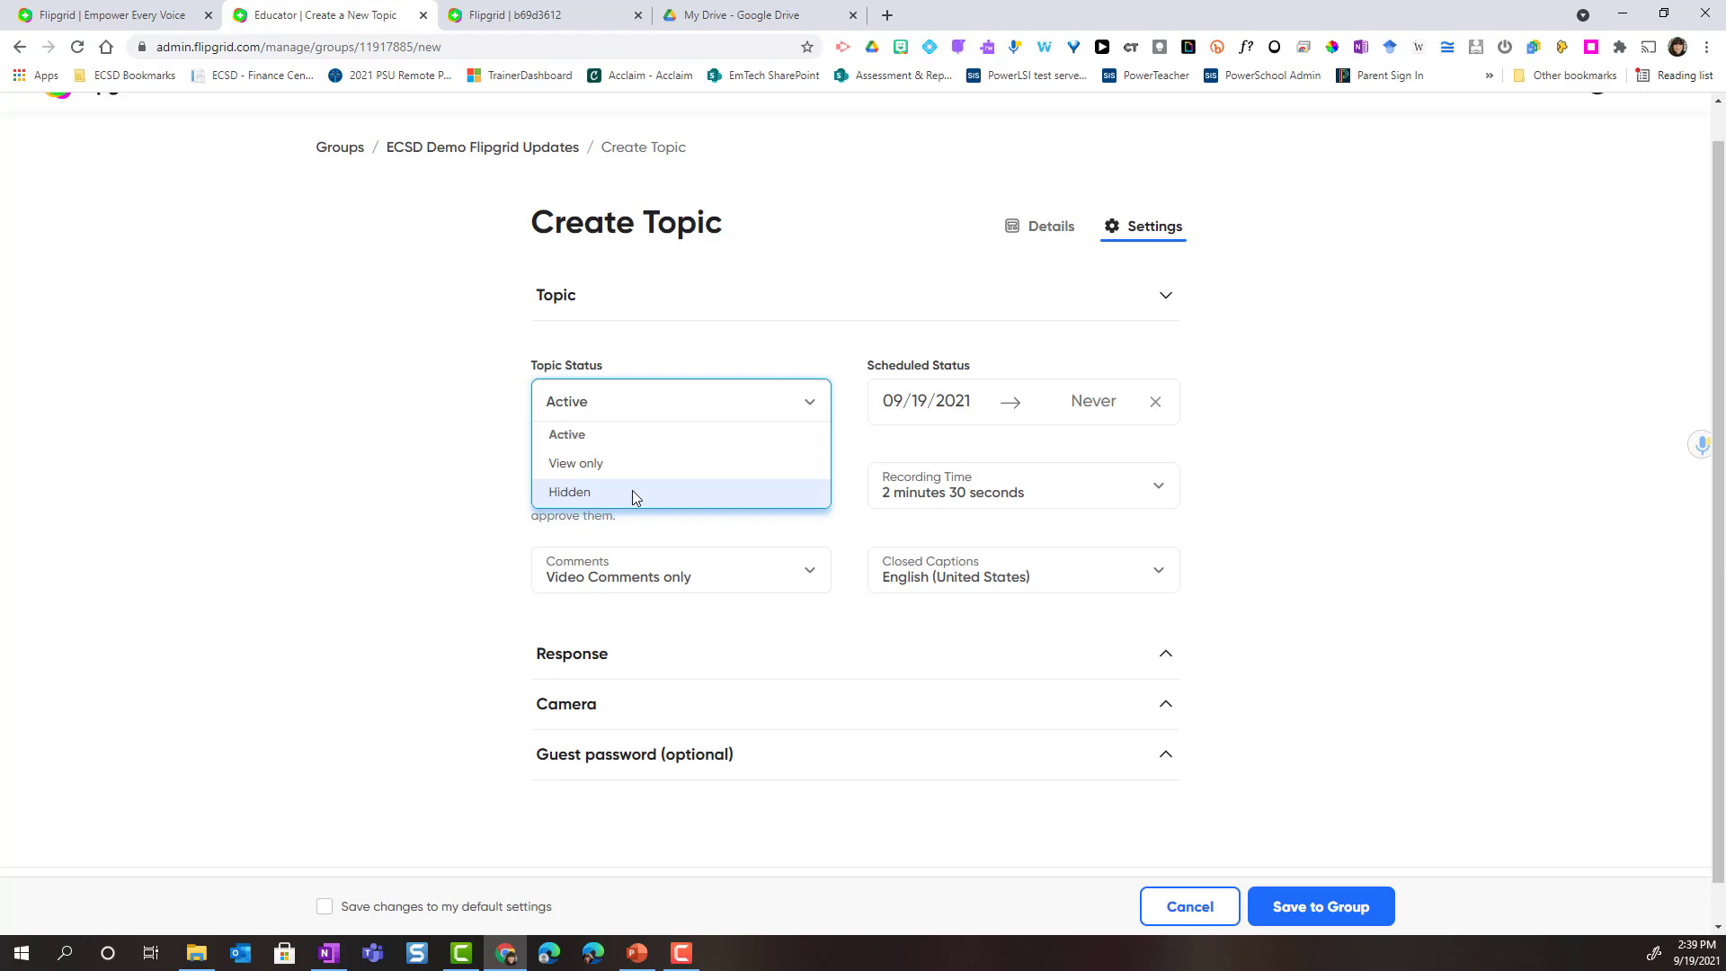
{"action": "left_click", "coordinate": [642, 433]}
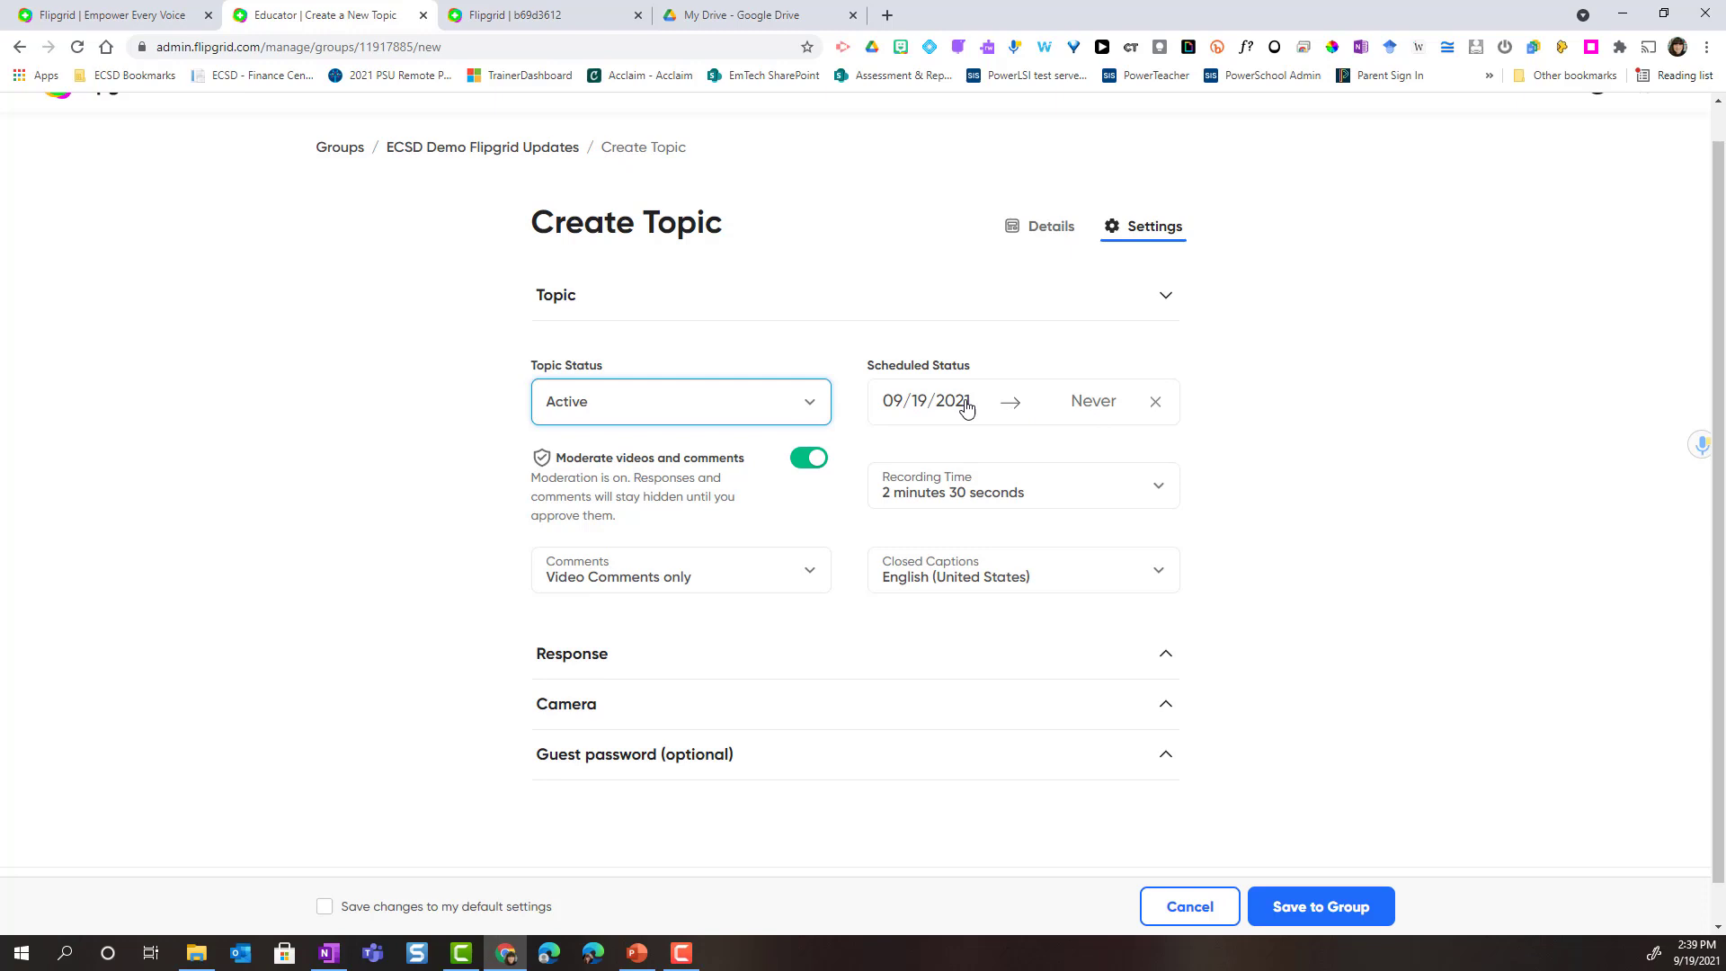
Replace the Never end date with September 30, so the topic runs 09/19/2021–09/30/2021
{"action": "left_click", "coordinate": [1078, 412]}
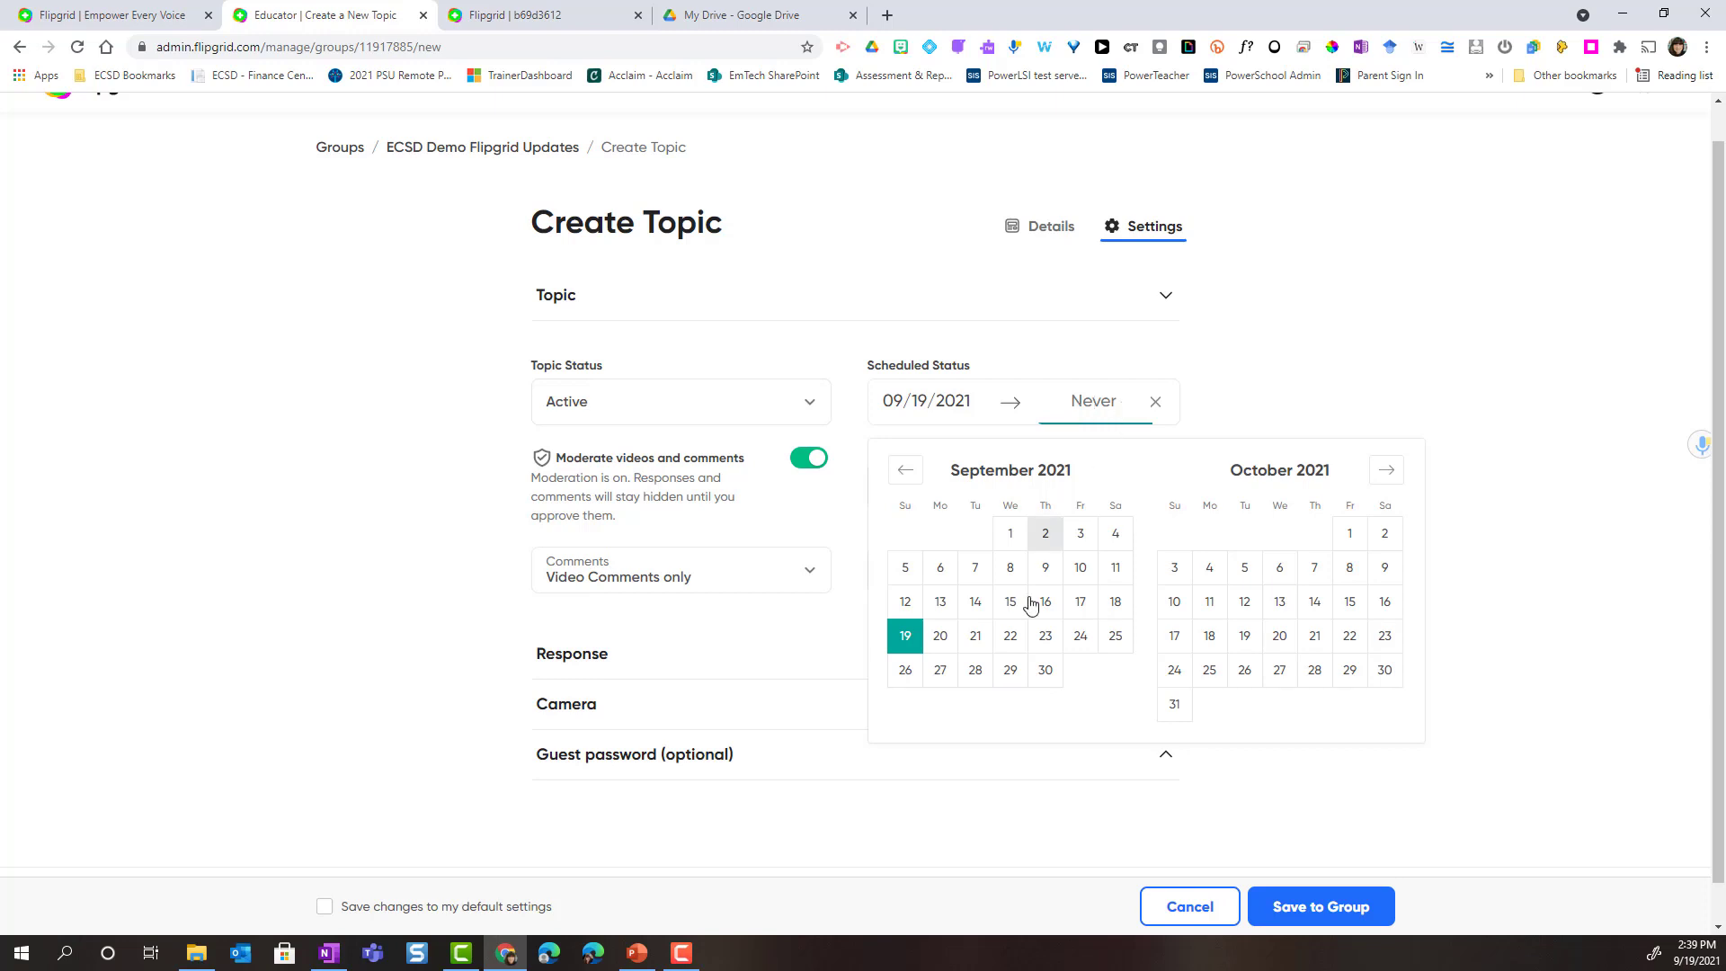
{"action": "left_click", "coordinate": [1045, 672]}
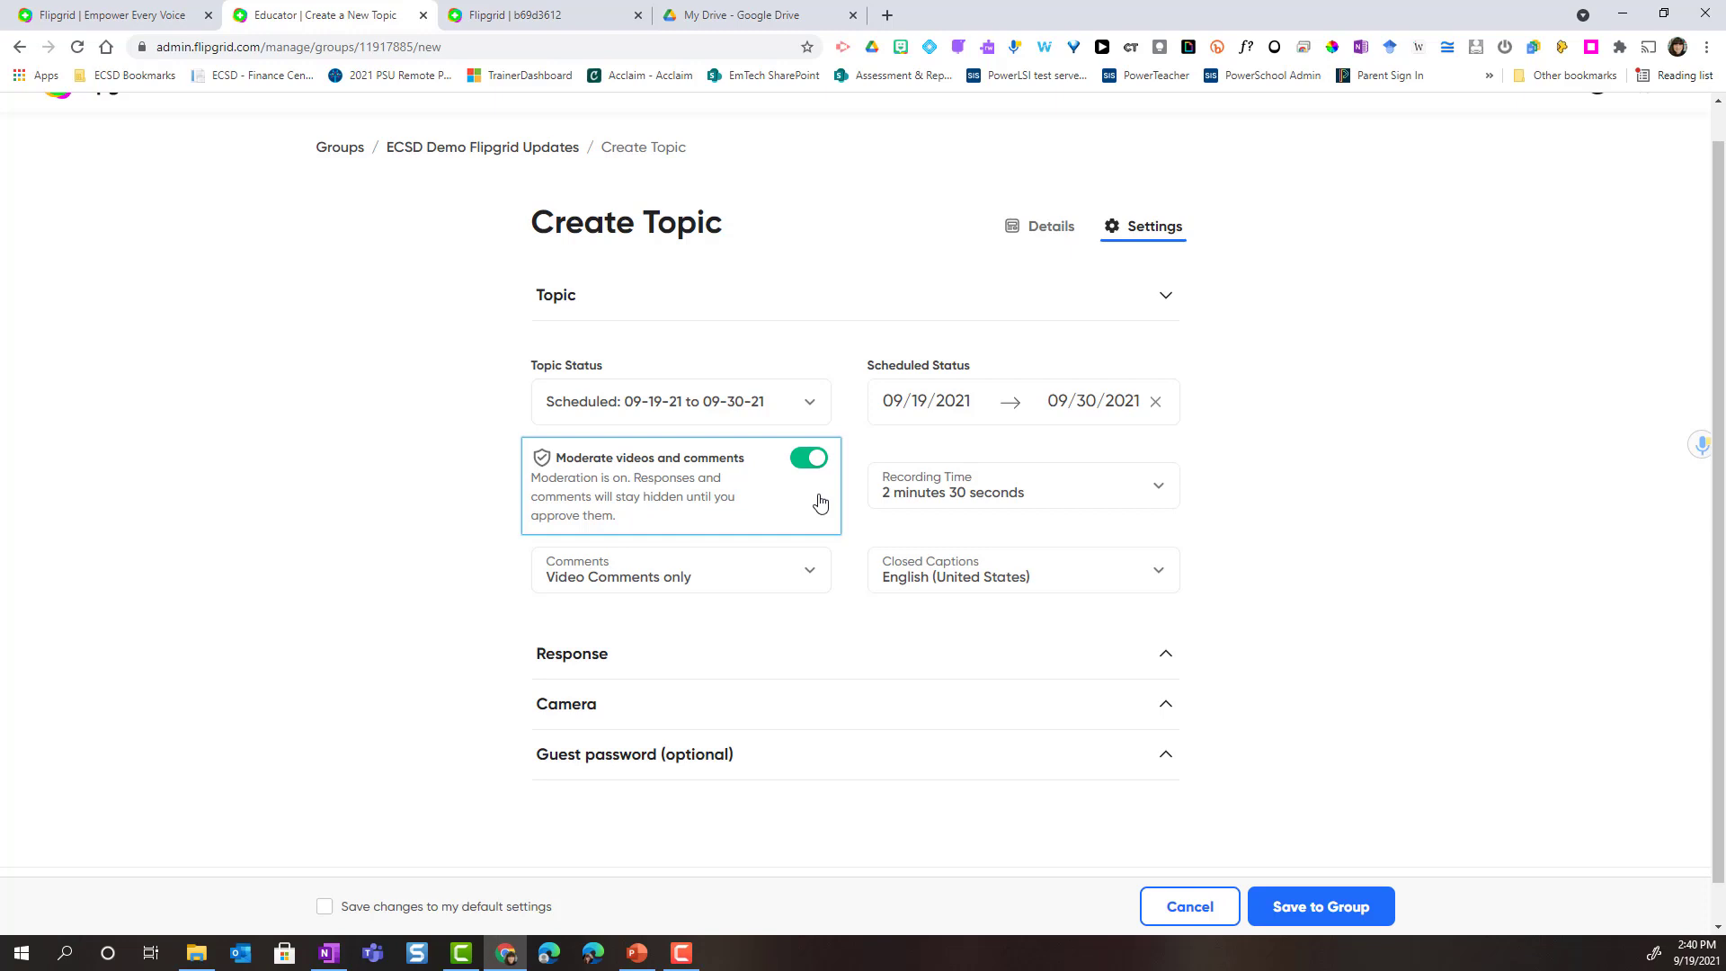
Allow Video and Text Comments and keep closed captions in English (United States)
{"action": "scroll", "coordinate": [1034, 499], "scroll_direction": "down", "scroll_amount": 1}
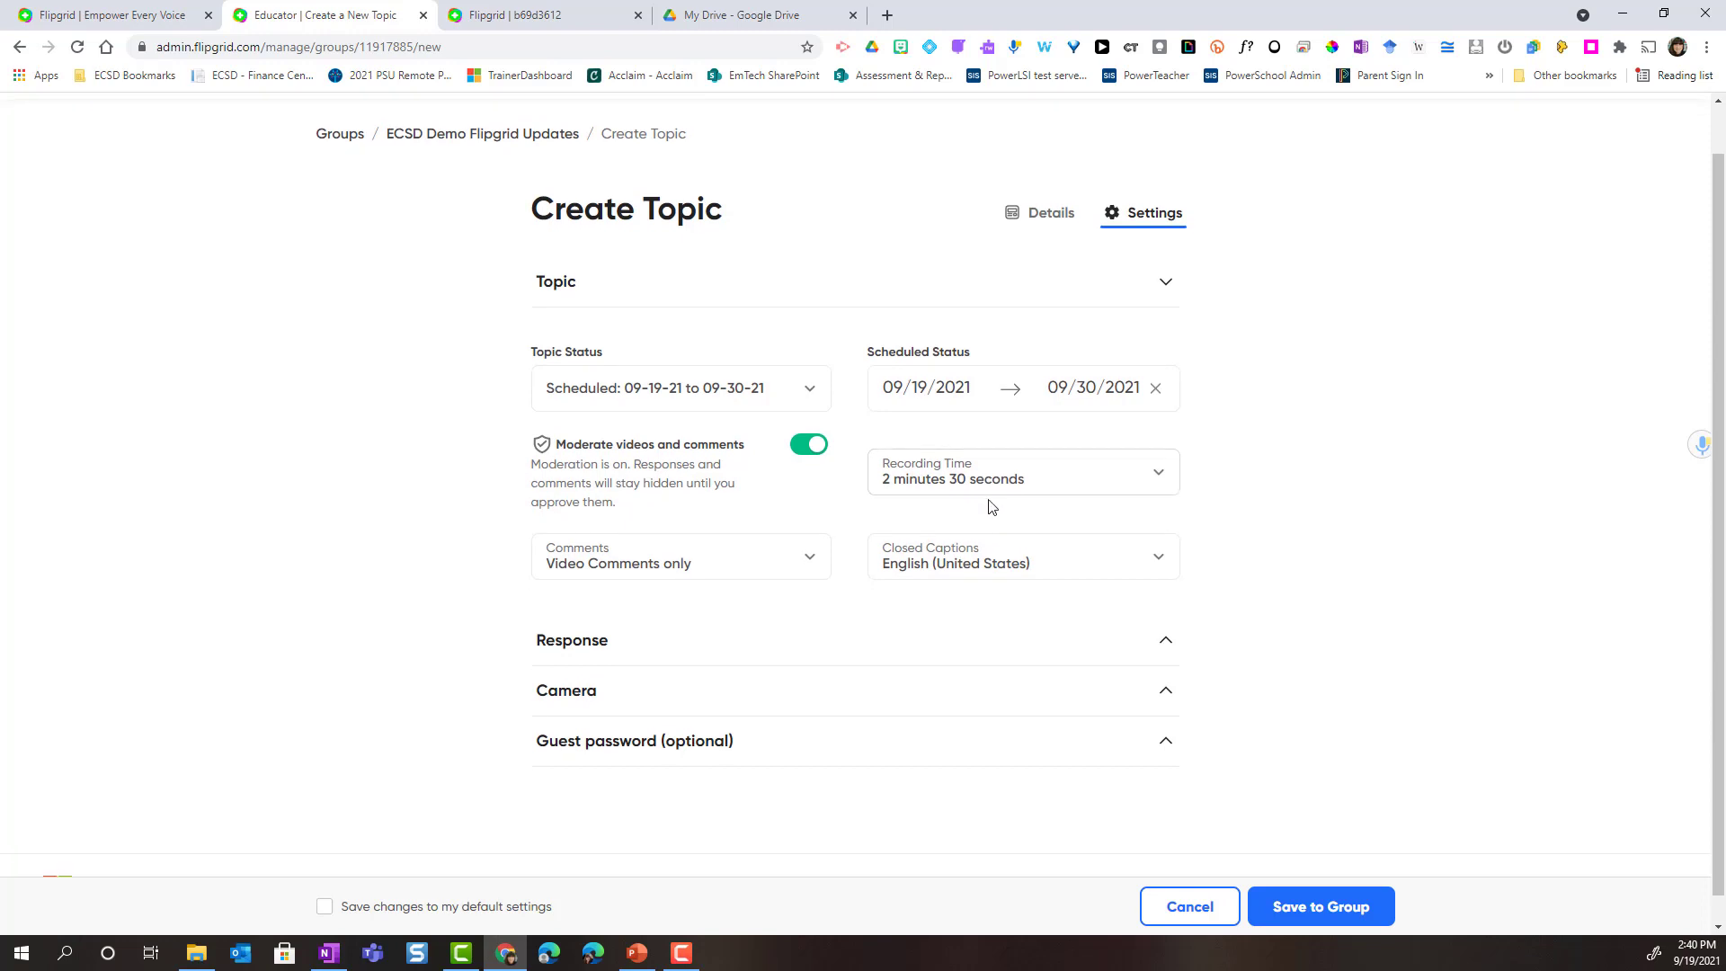
{"action": "left_click", "coordinate": [743, 578]}
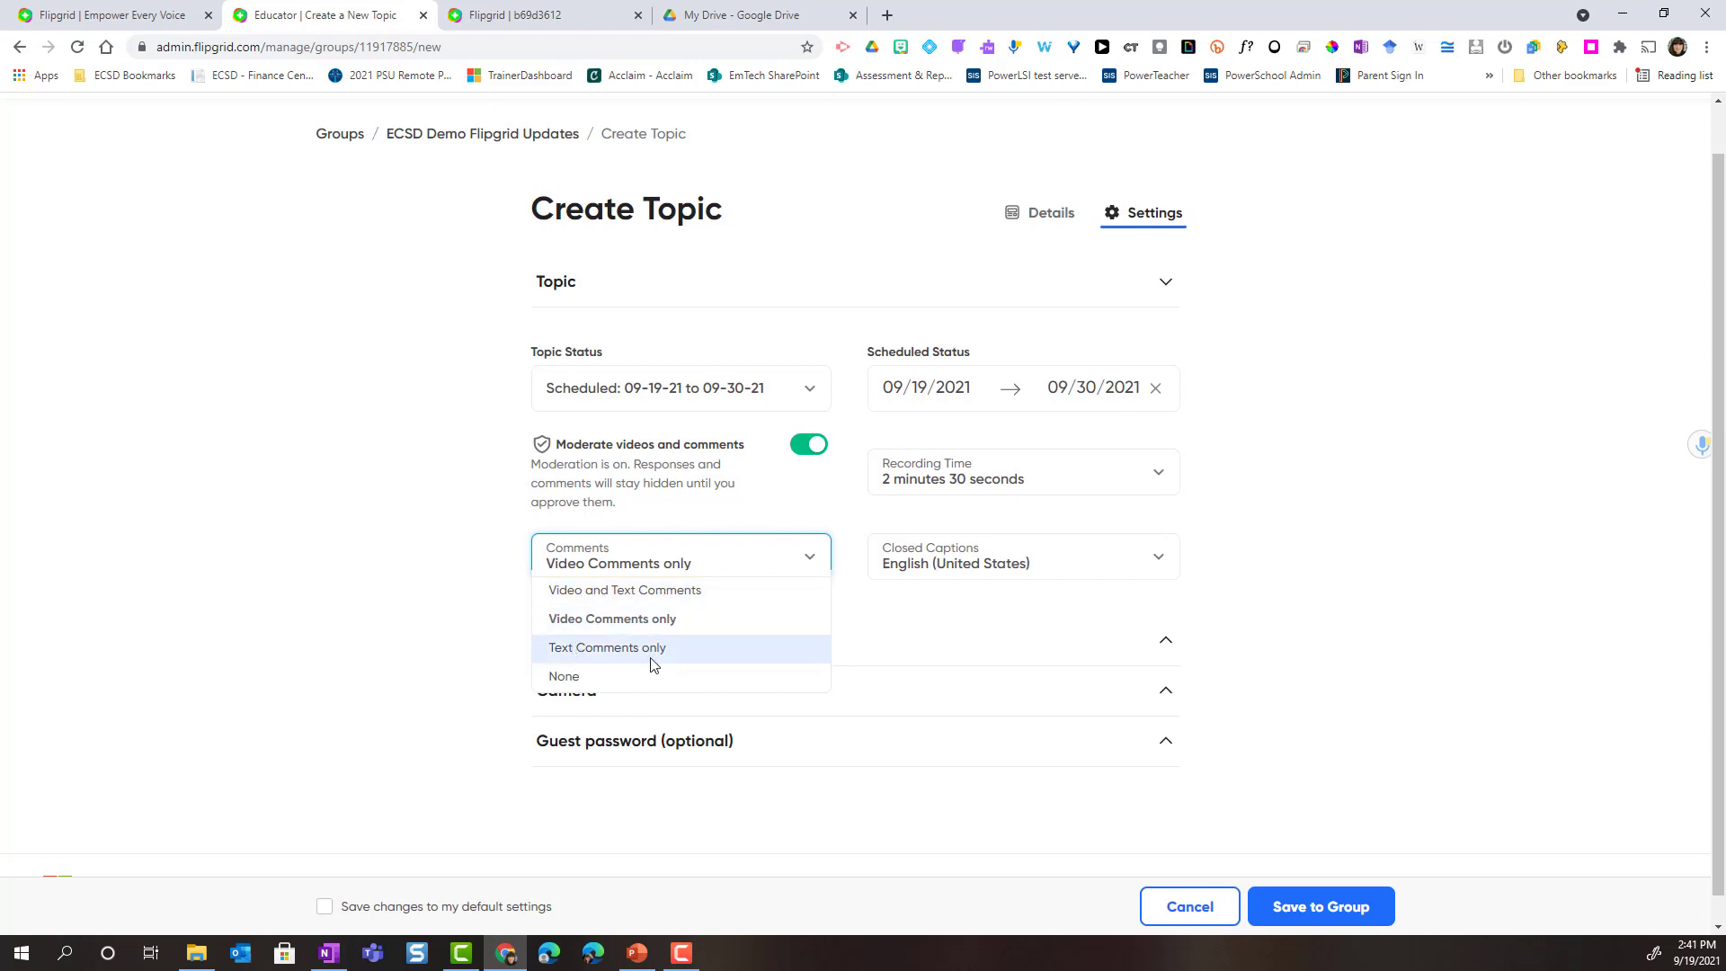
{"action": "left_click", "coordinate": [665, 596]}
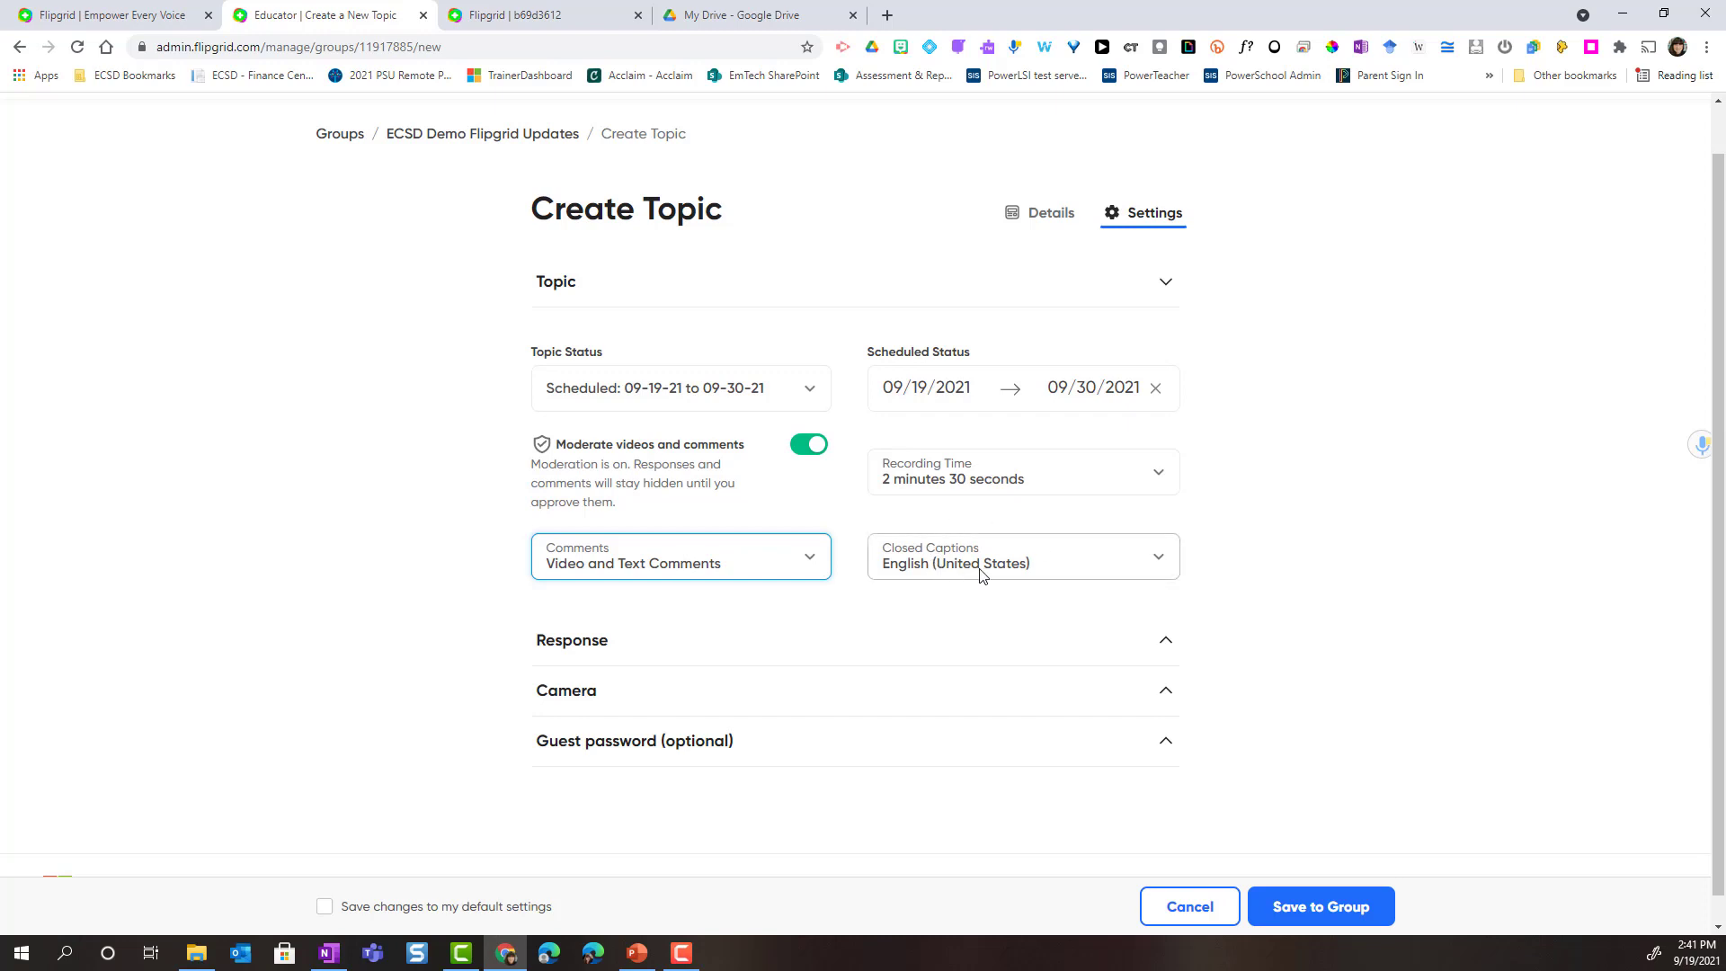
{"action": "left_click", "coordinate": [1032, 570]}
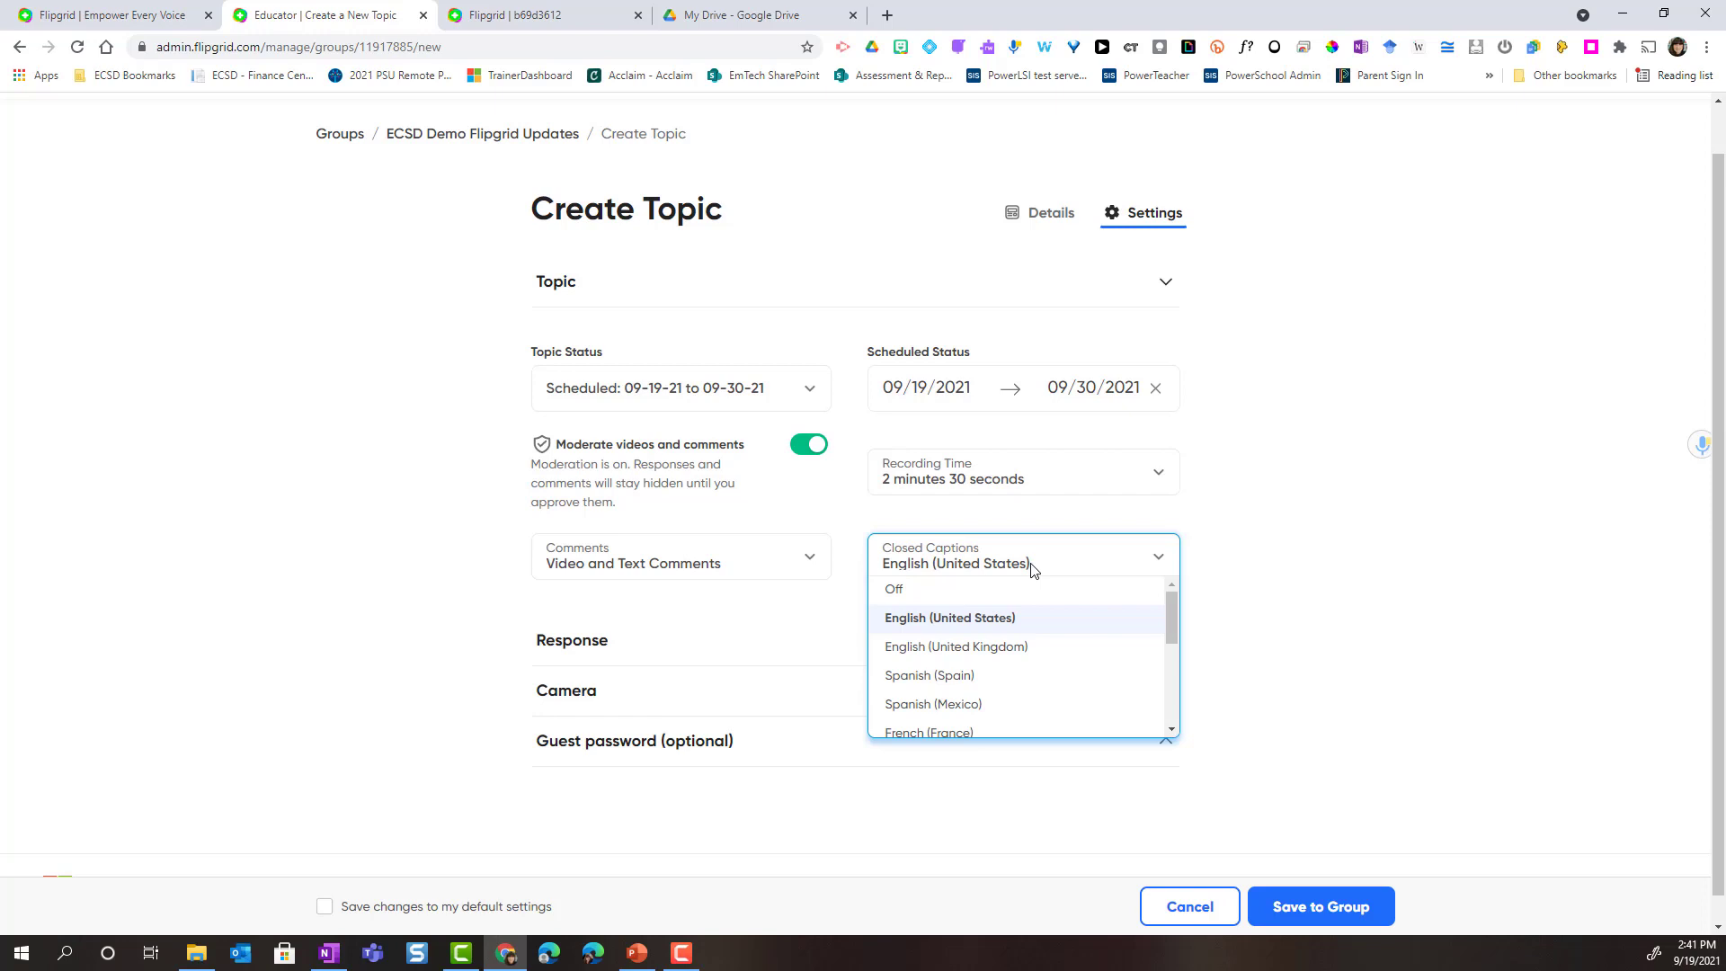
{"action": "mouse_move", "coordinate": [1166, 612]}
{"action": "left_mouse_down"}
{"action": "mouse_move", "coordinate": [1170, 646]}
{"action": "mouse_move", "coordinate": [1171, 580]}
{"action": "left_mouse_up"}
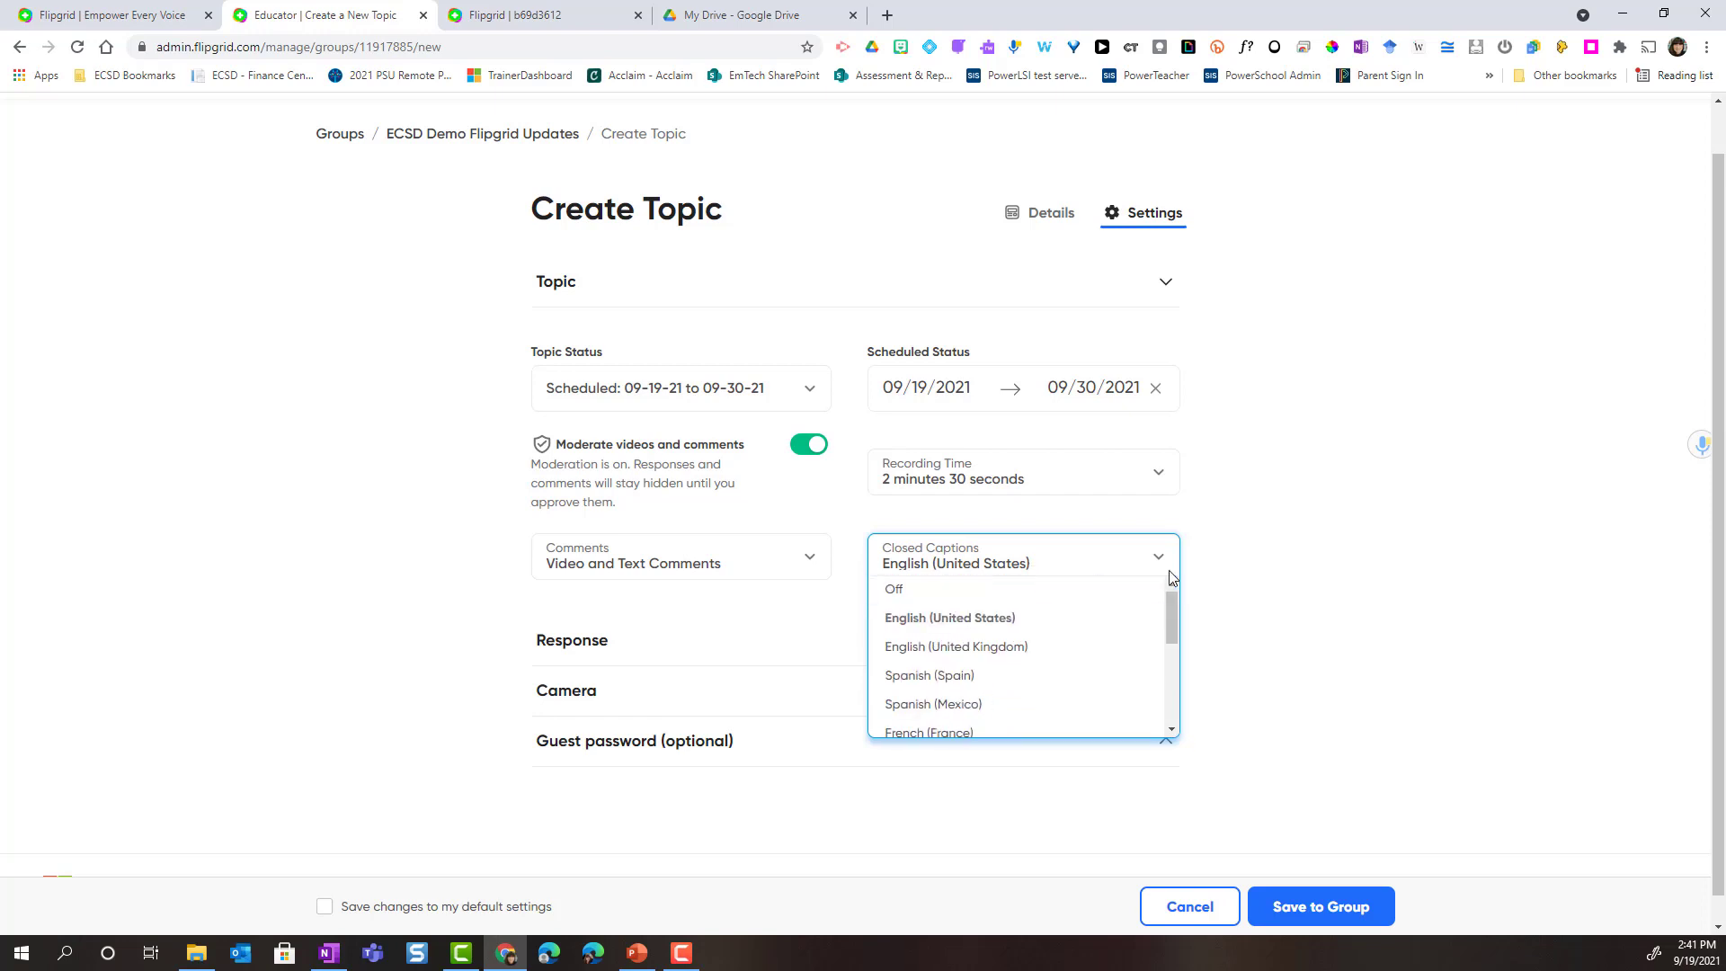
{"action": "left_click", "coordinate": [1118, 555]}
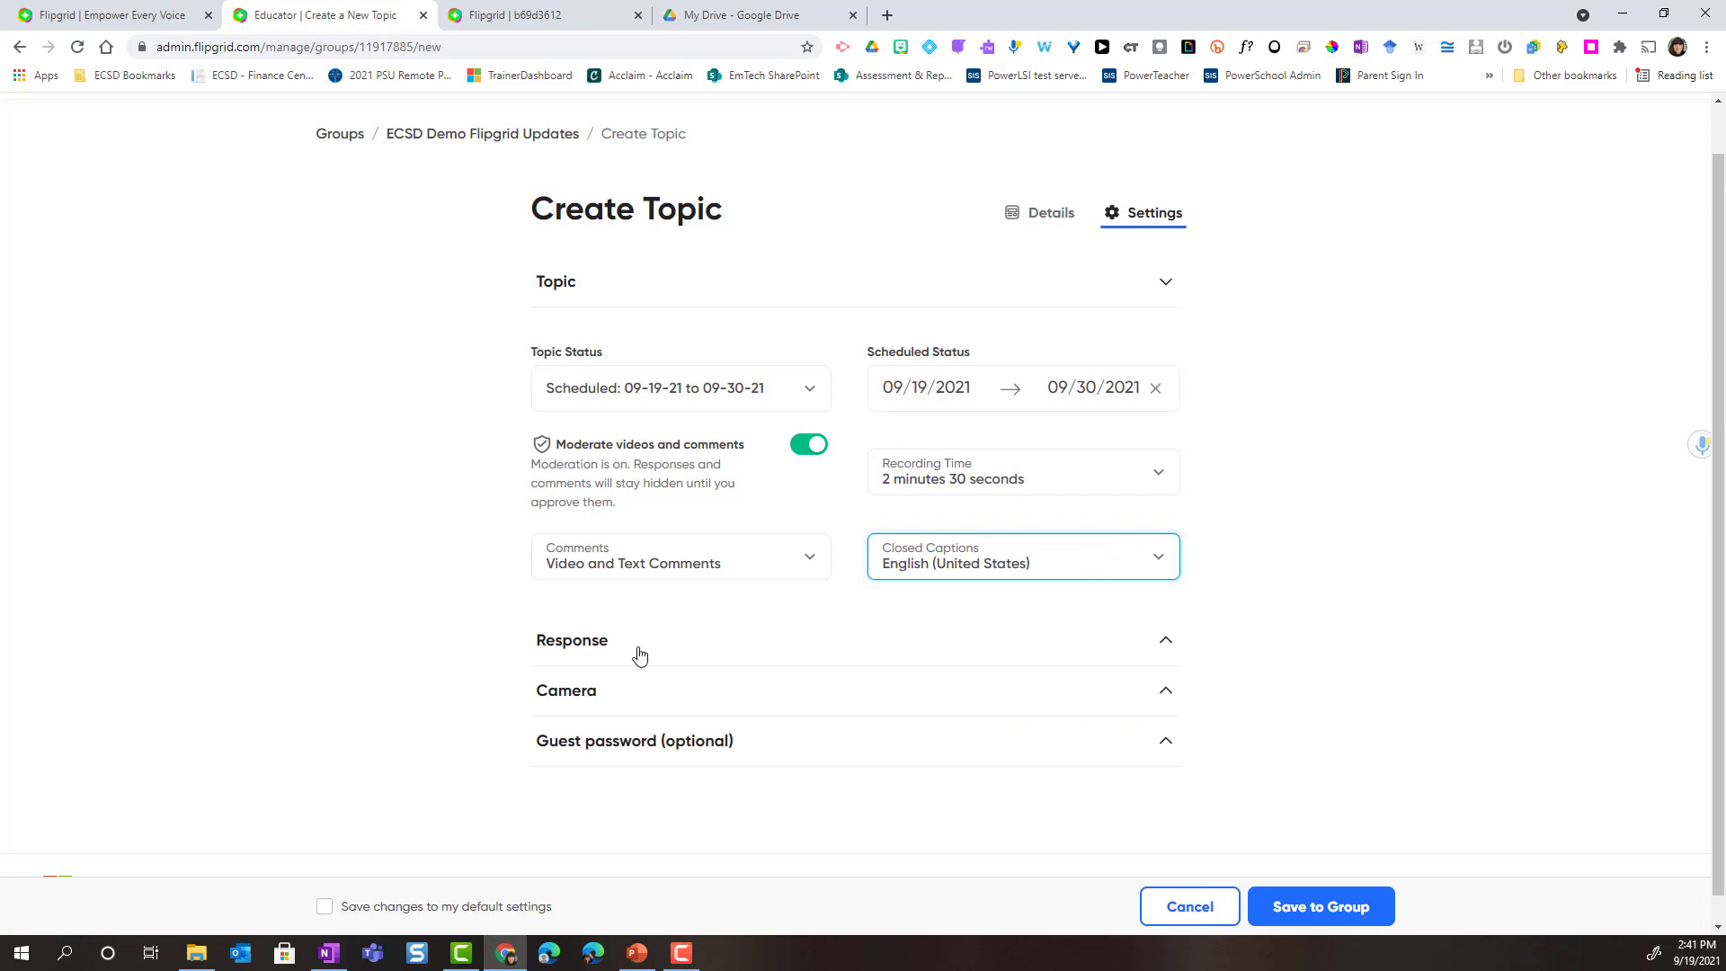
In Response settings, turn off Allow download and share and Display view count
{"action": "left_click", "coordinate": [569, 644]}
{"action": "scroll", "coordinate": [791, 629], "scroll_direction": "down", "scroll_amount": 2}
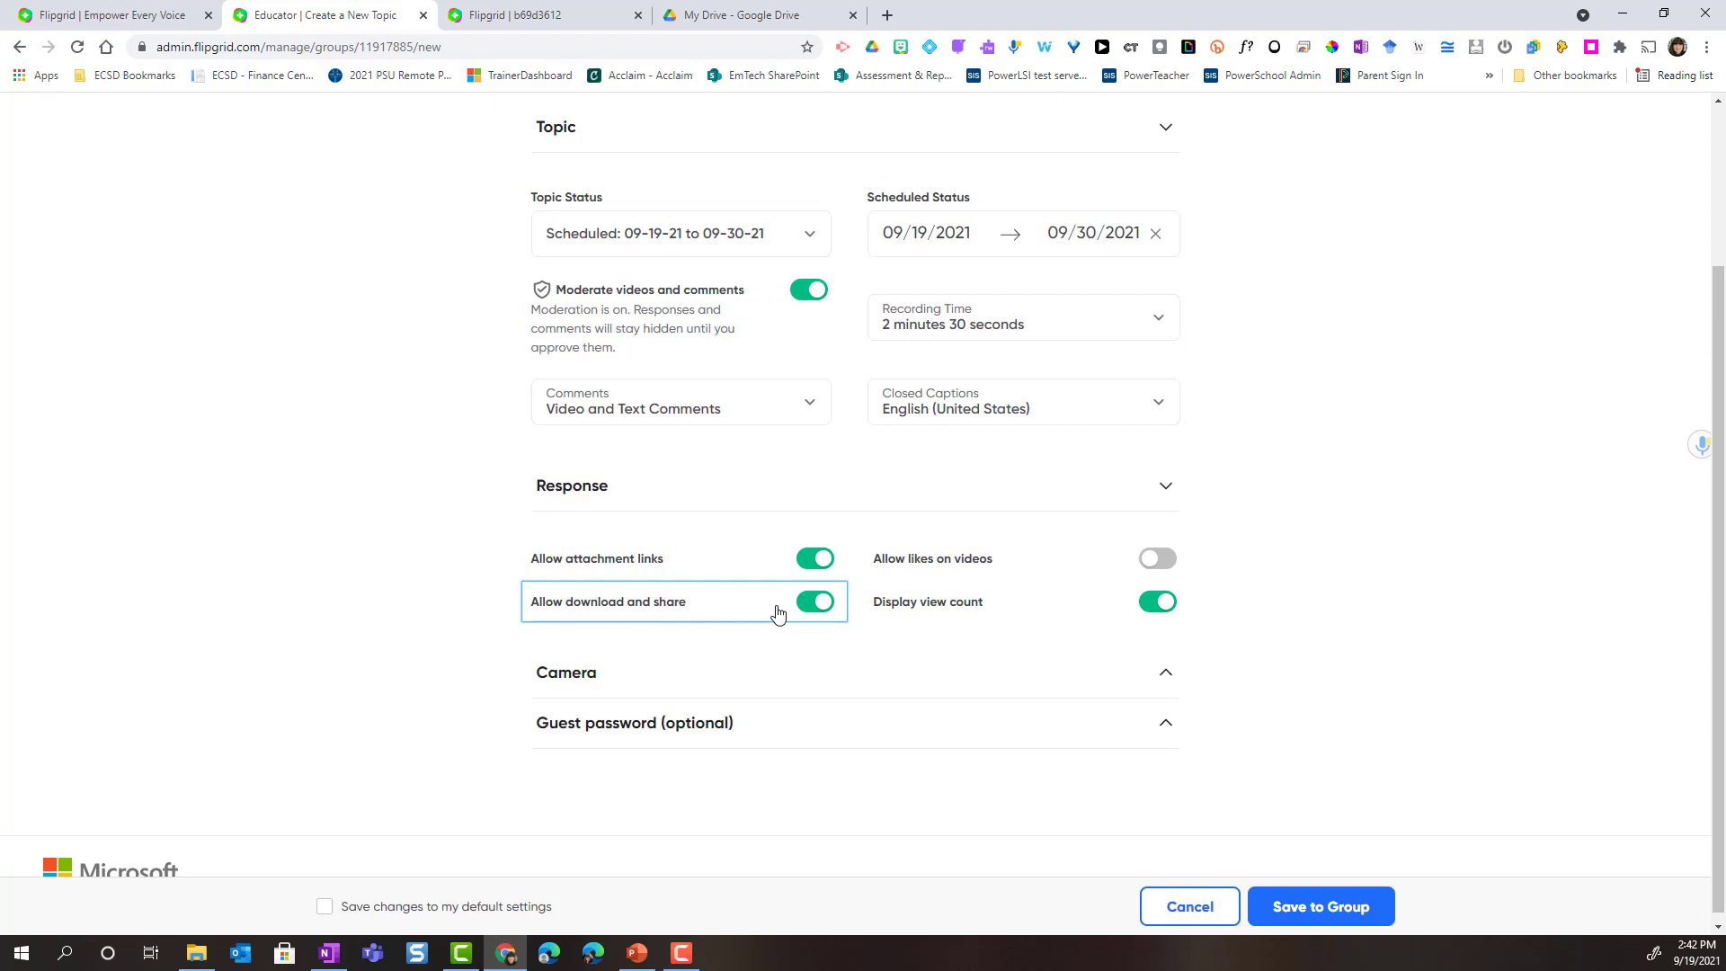
{"action": "left_click", "coordinate": [814, 602]}
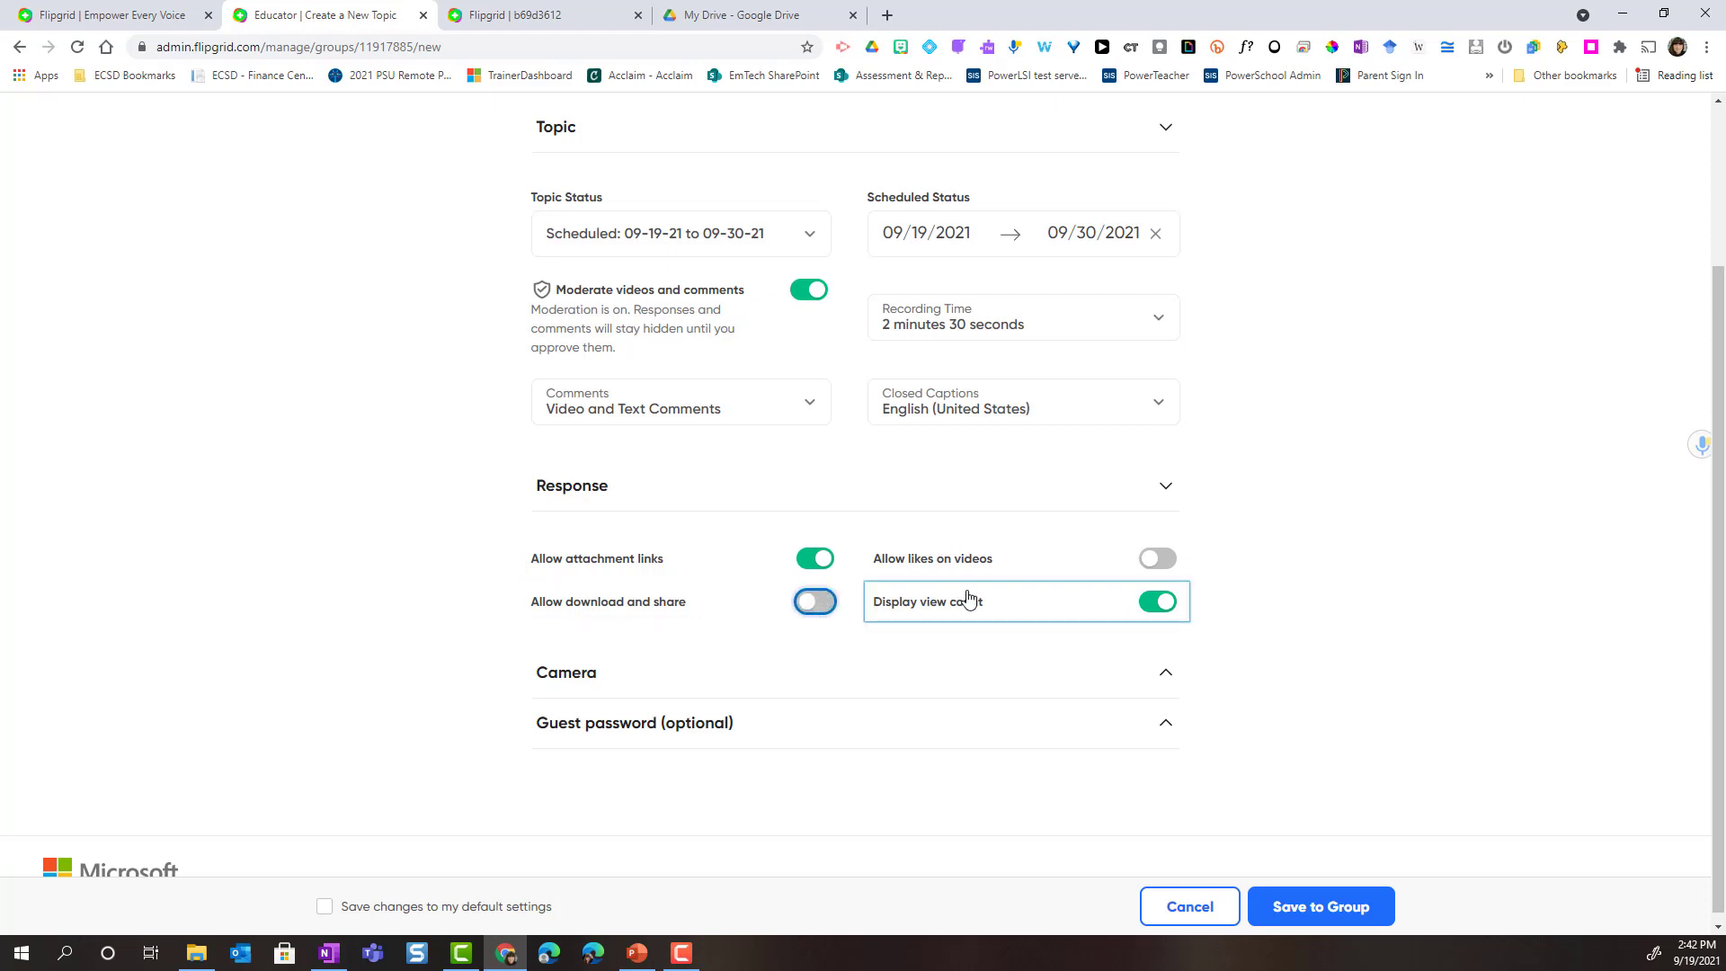
{"action": "left_click", "coordinate": [1155, 603]}
Expand Camera settings and confirm Essentials, Expressions and Sticky Notes are all on
{"action": "left_click", "coordinate": [589, 686]}
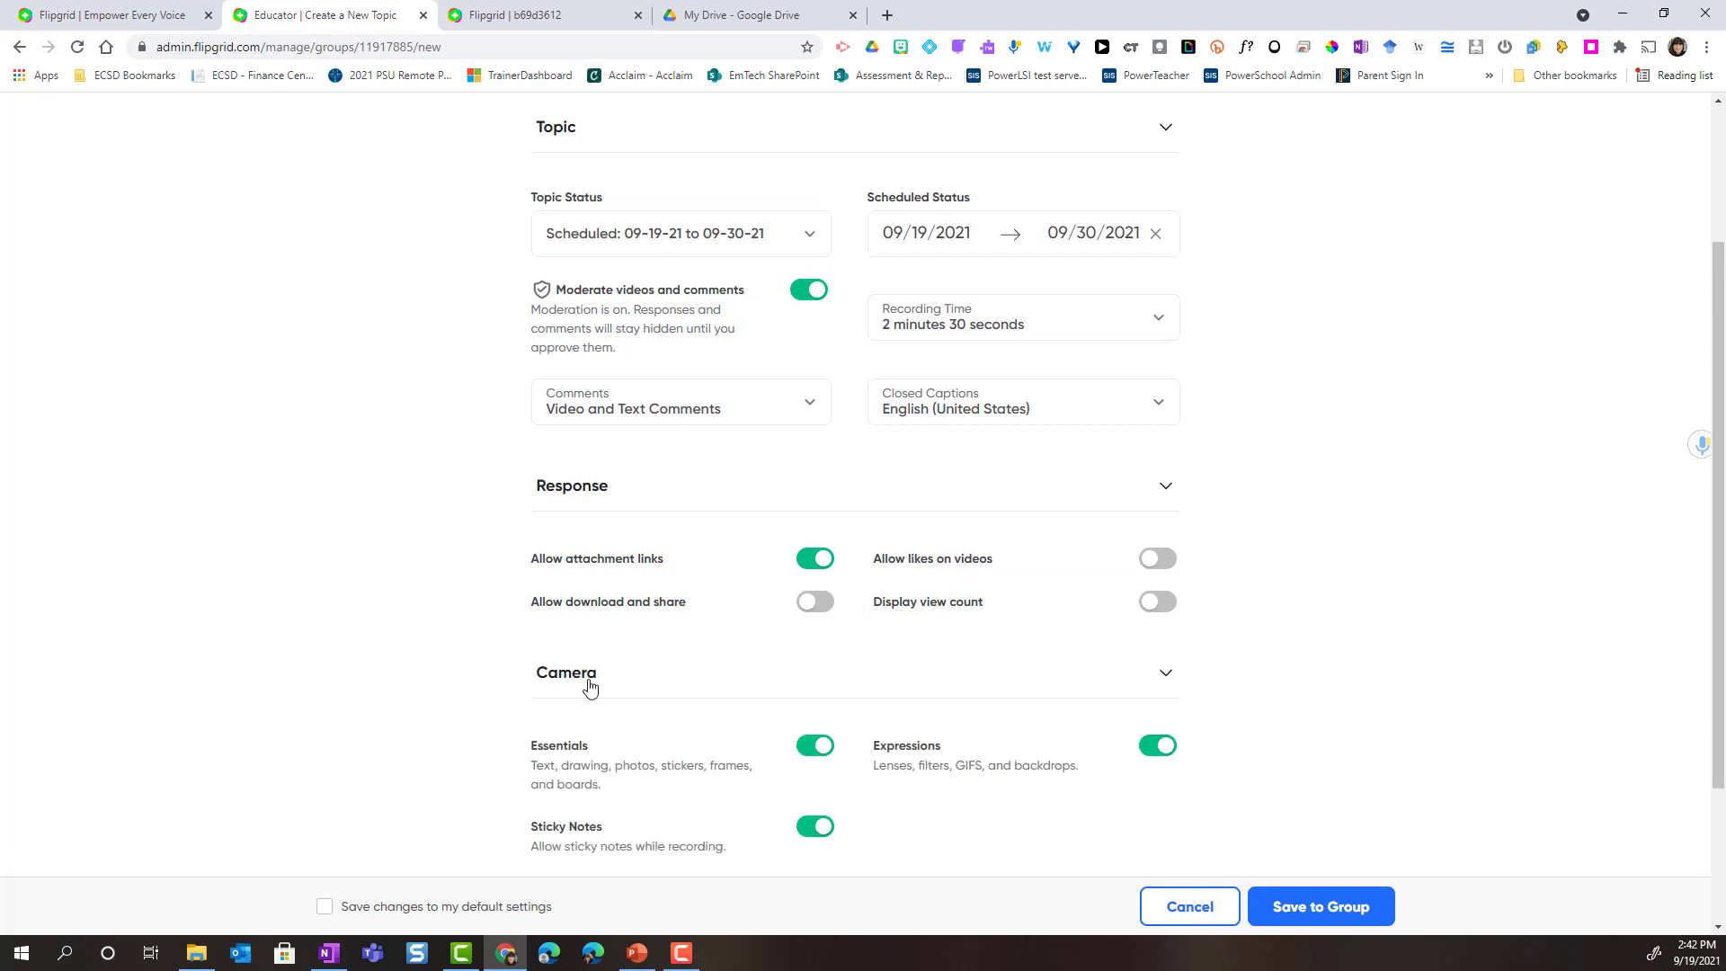
{"action": "scroll", "coordinate": [817, 566], "scroll_direction": "down", "scroll_amount": 2}
{"action": "left_click", "coordinate": [585, 604]}
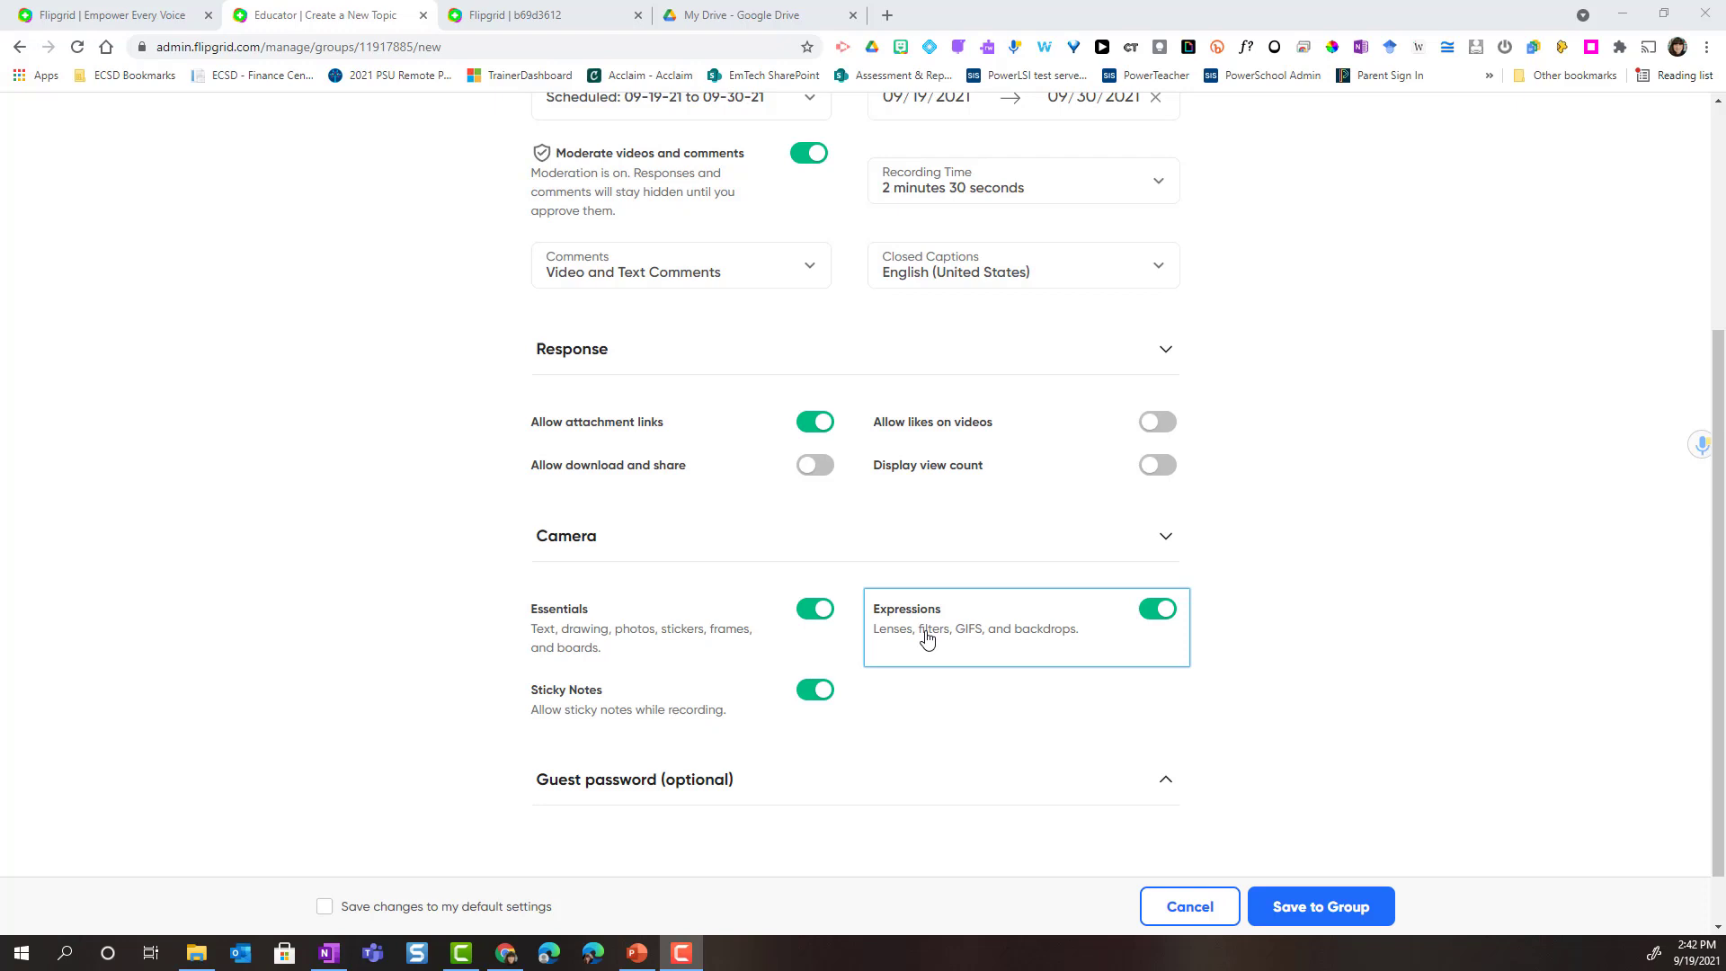
{"action": "scroll", "coordinate": [938, 692], "scroll_direction": "down", "scroll_amount": 1}
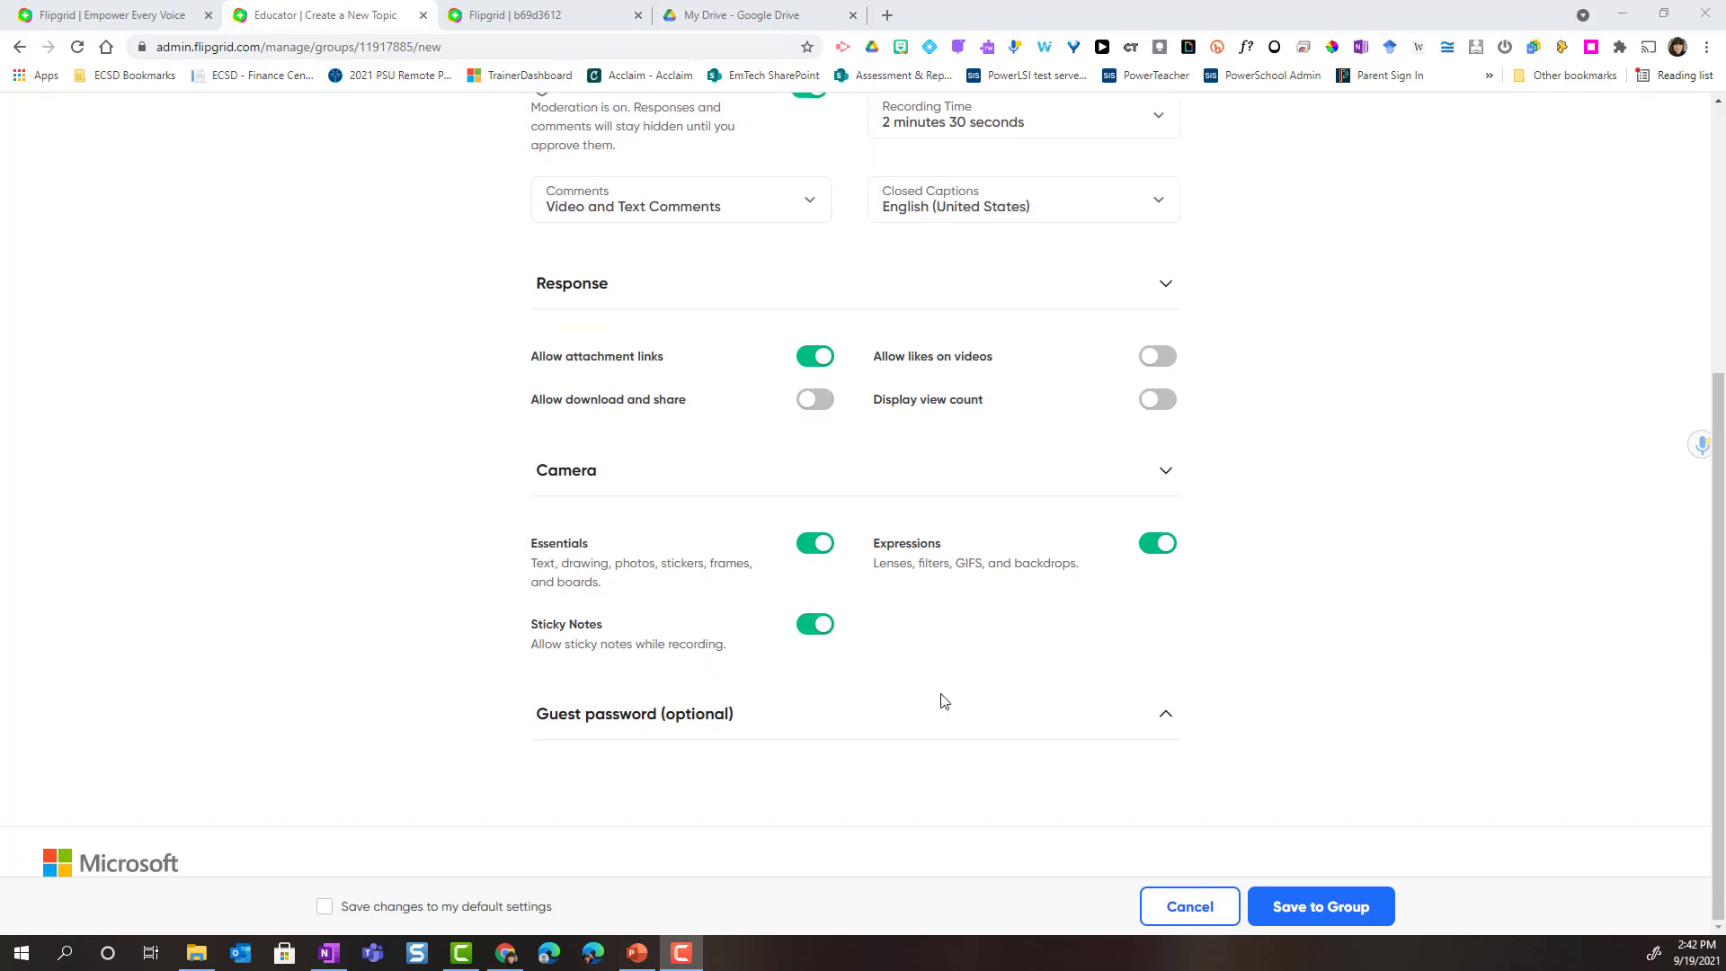
Toggle the guest password on and back off, leaving the topic without a guest password
{"action": "left_click", "coordinate": [719, 727]}
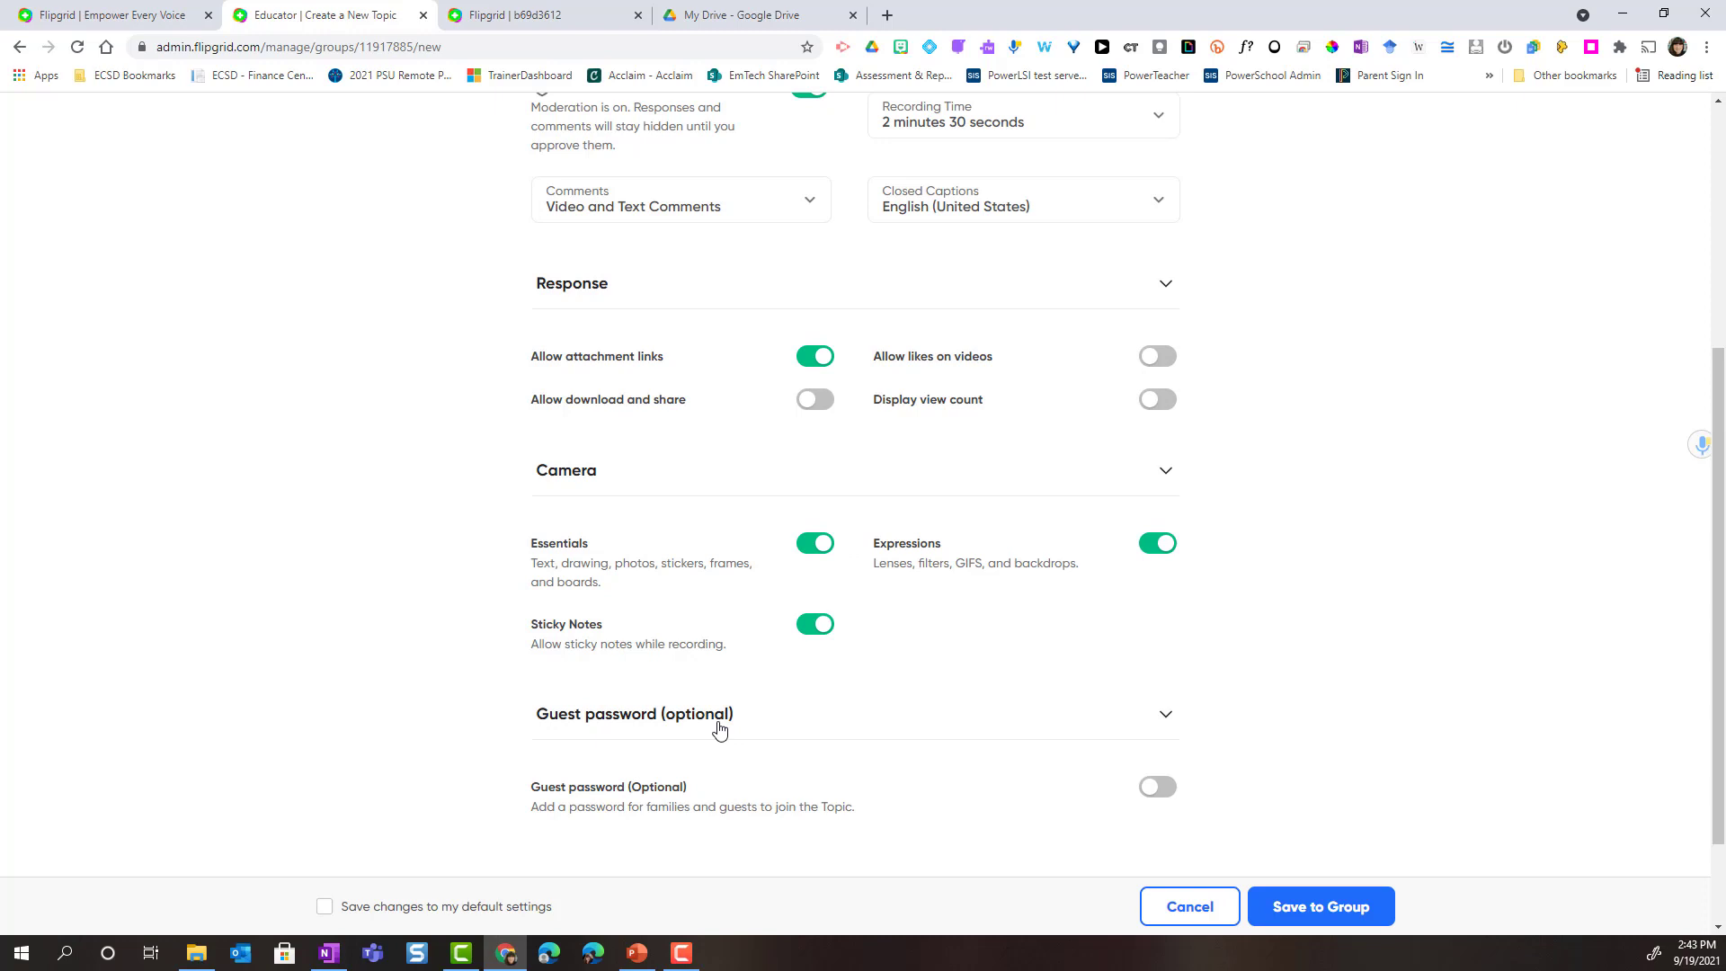
{"action": "left_click", "coordinate": [1157, 786]}
{"action": "scroll", "coordinate": [956, 778], "scroll_direction": "down", "scroll_amount": 1}
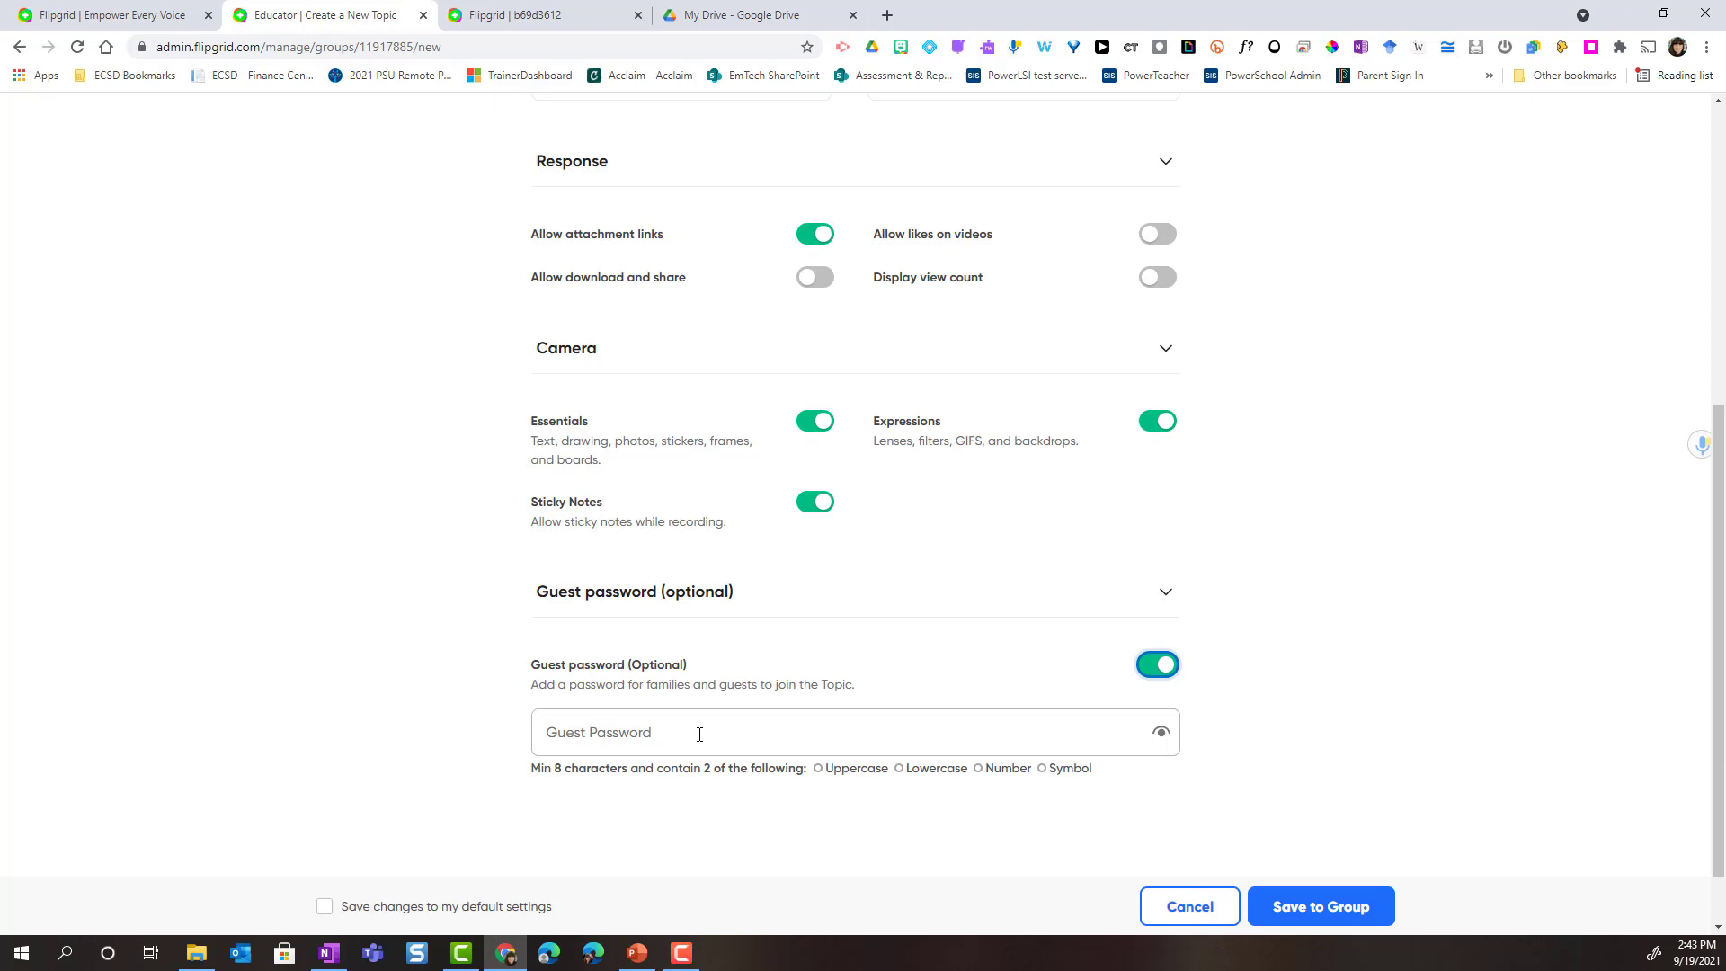
{"action": "left_click", "coordinate": [1157, 665]}
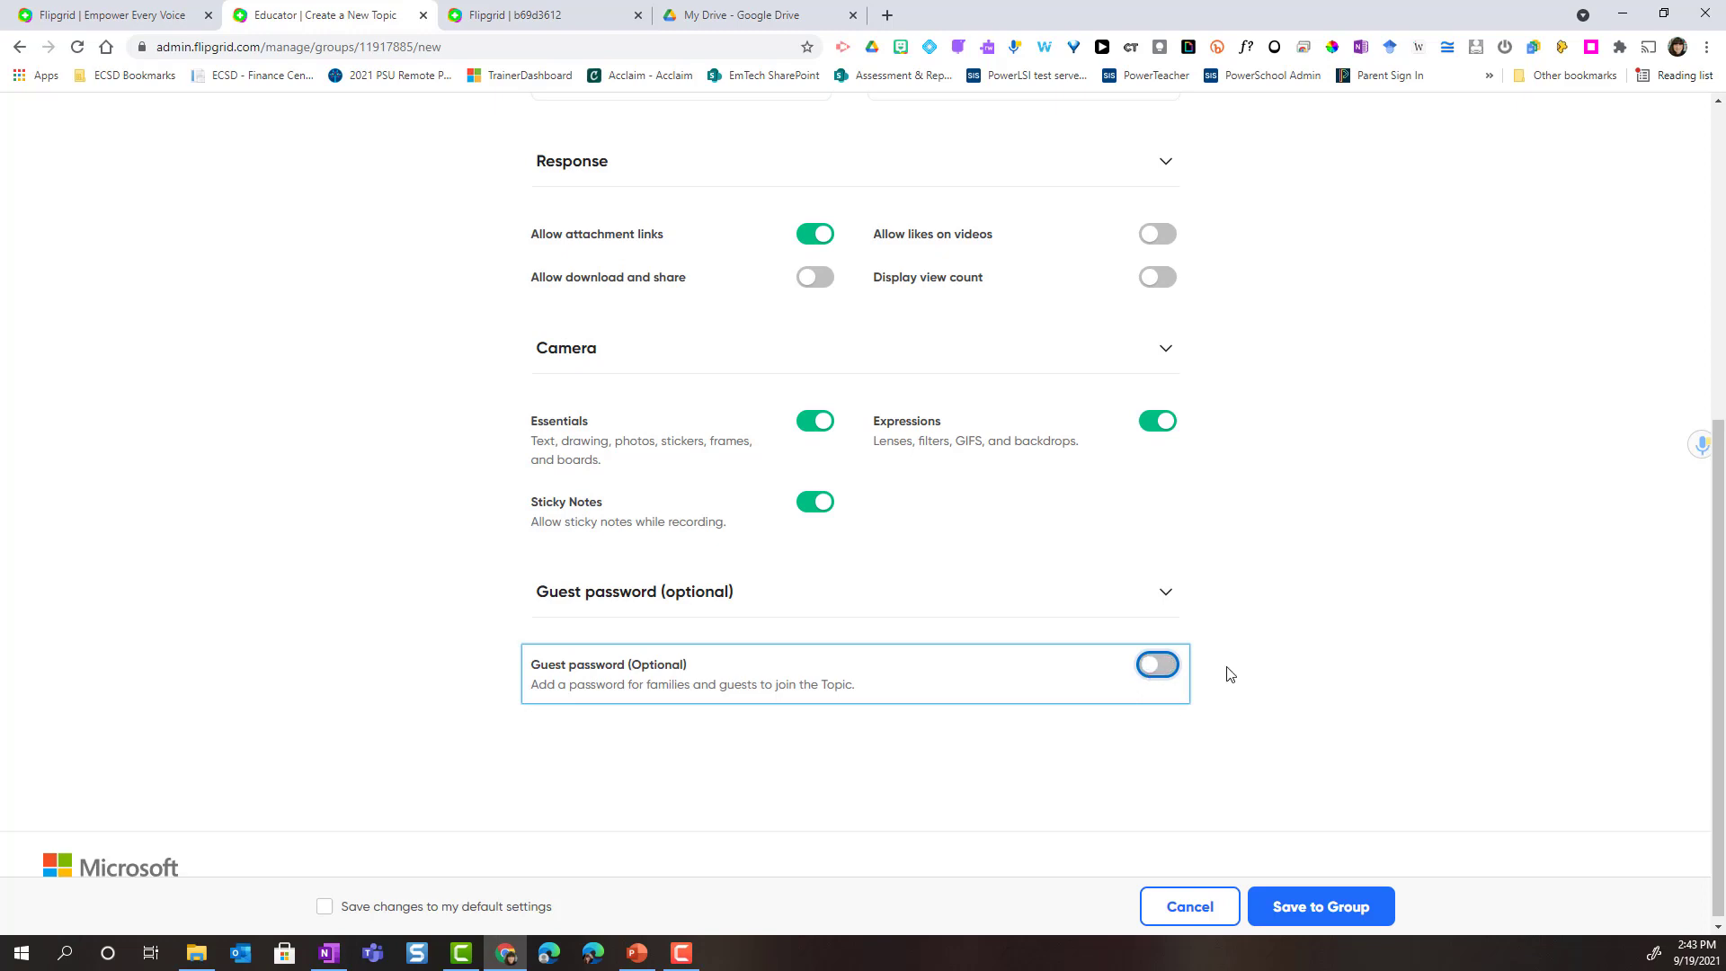
{"action": "scroll", "coordinate": [1339, 667], "scroll_direction": "up", "scroll_amount": 3}
Save Daily Check-ins to the group and close the 'Your Topic is ready!' dialog
{"action": "scroll", "coordinate": [1356, 668], "scroll_direction": "up", "scroll_amount": 3}
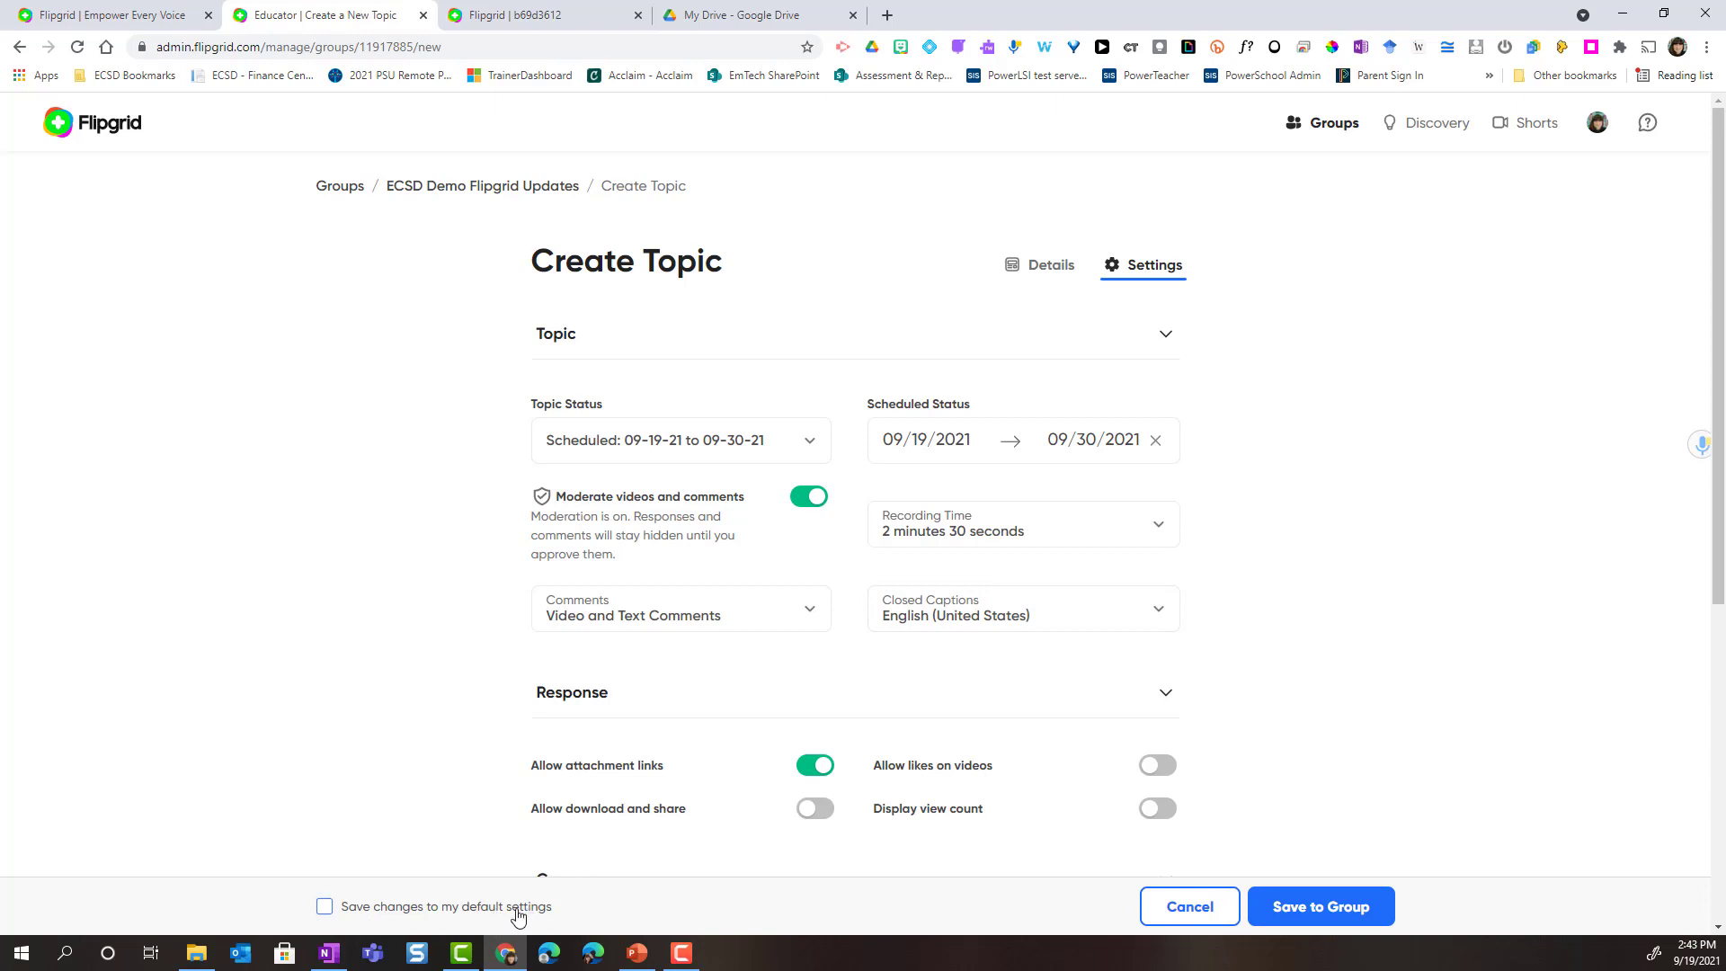
{"action": "left_click", "coordinate": [1291, 909]}
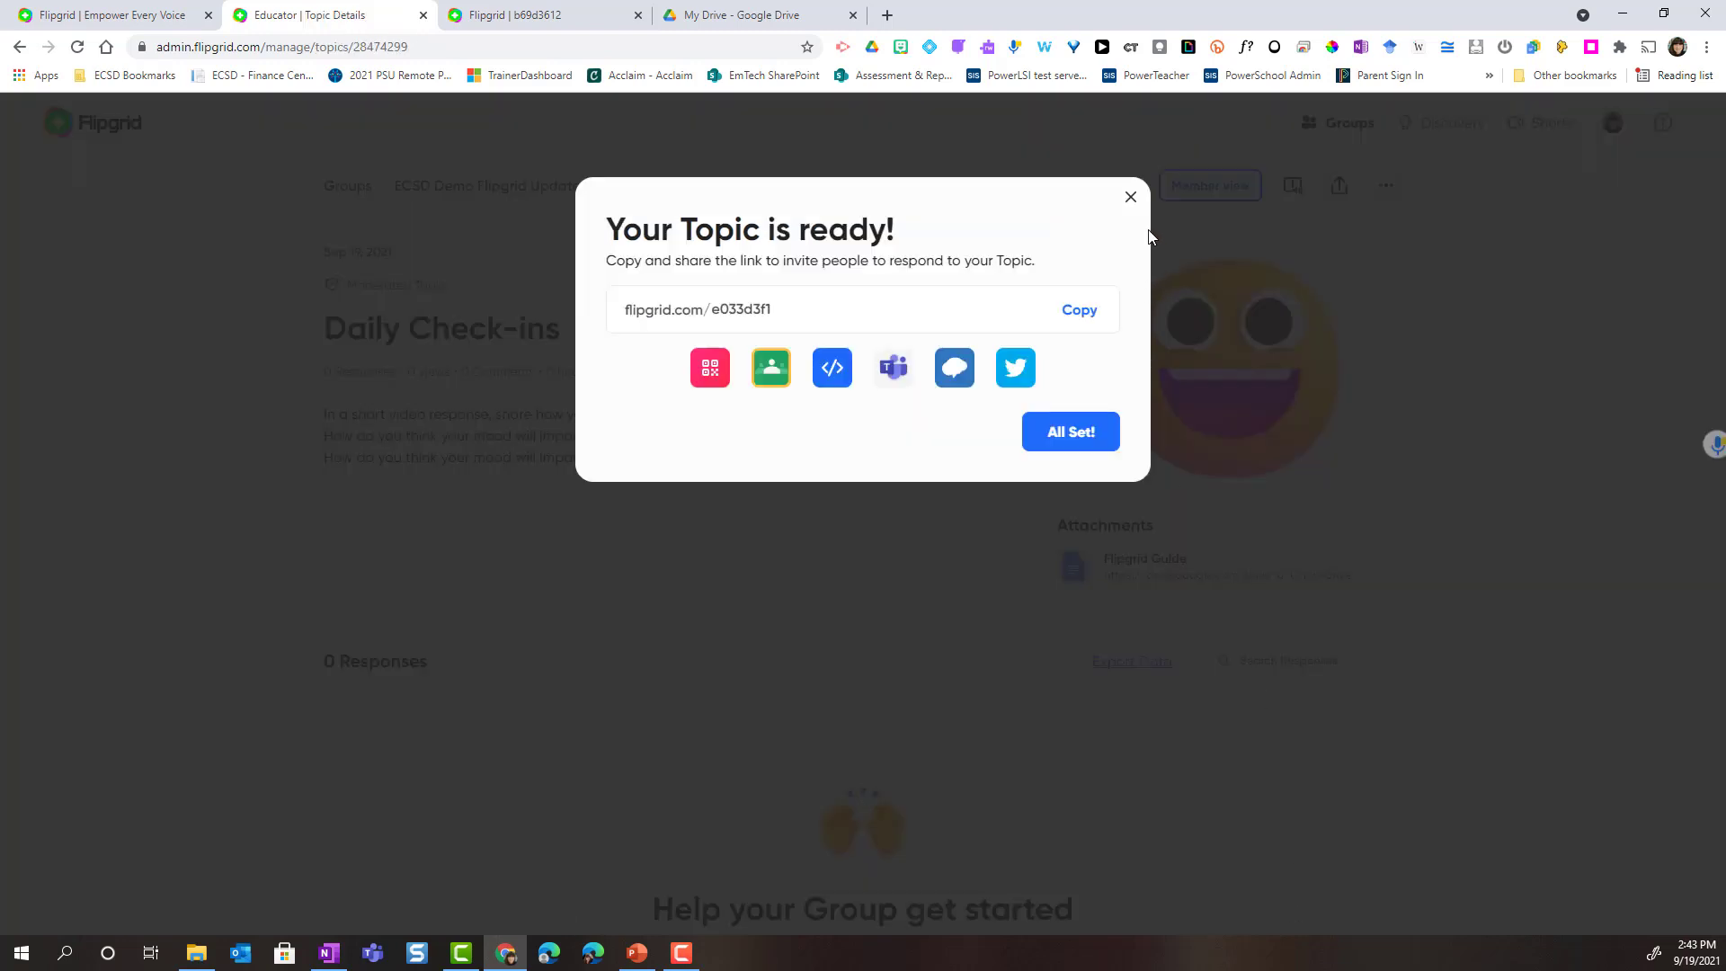
{"action": "left_click", "coordinate": [1131, 195]}
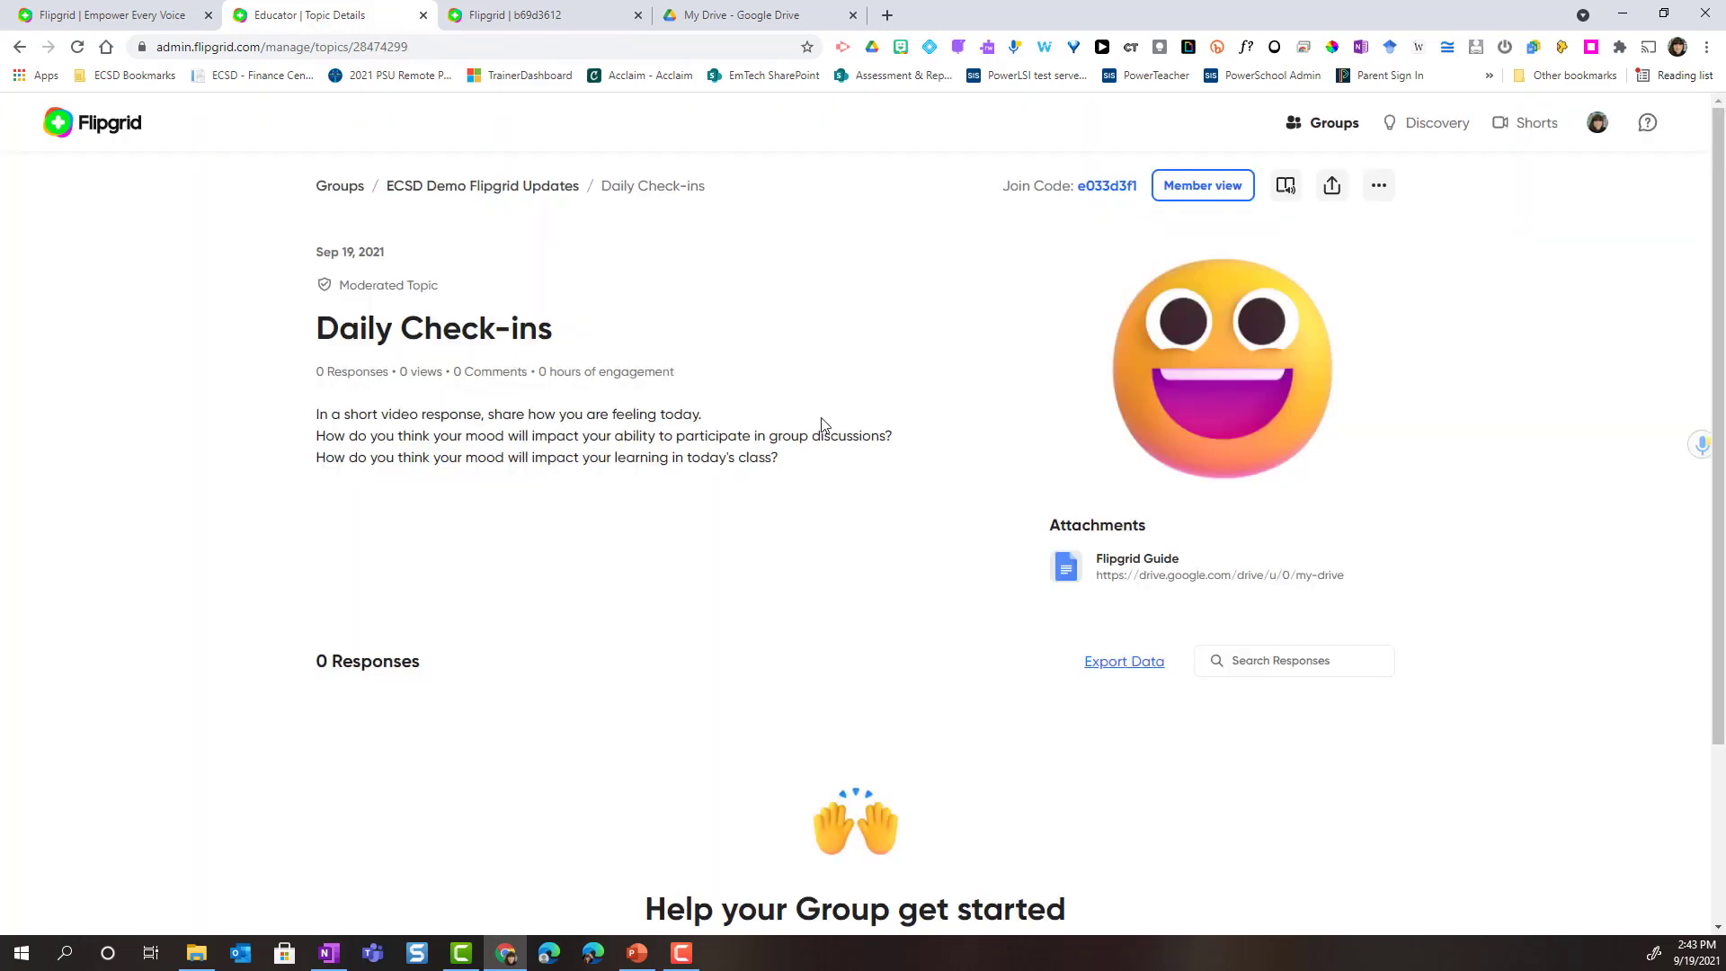
Open the Default Topic settings from the profile page
{"action": "left_click", "coordinate": [1599, 133]}
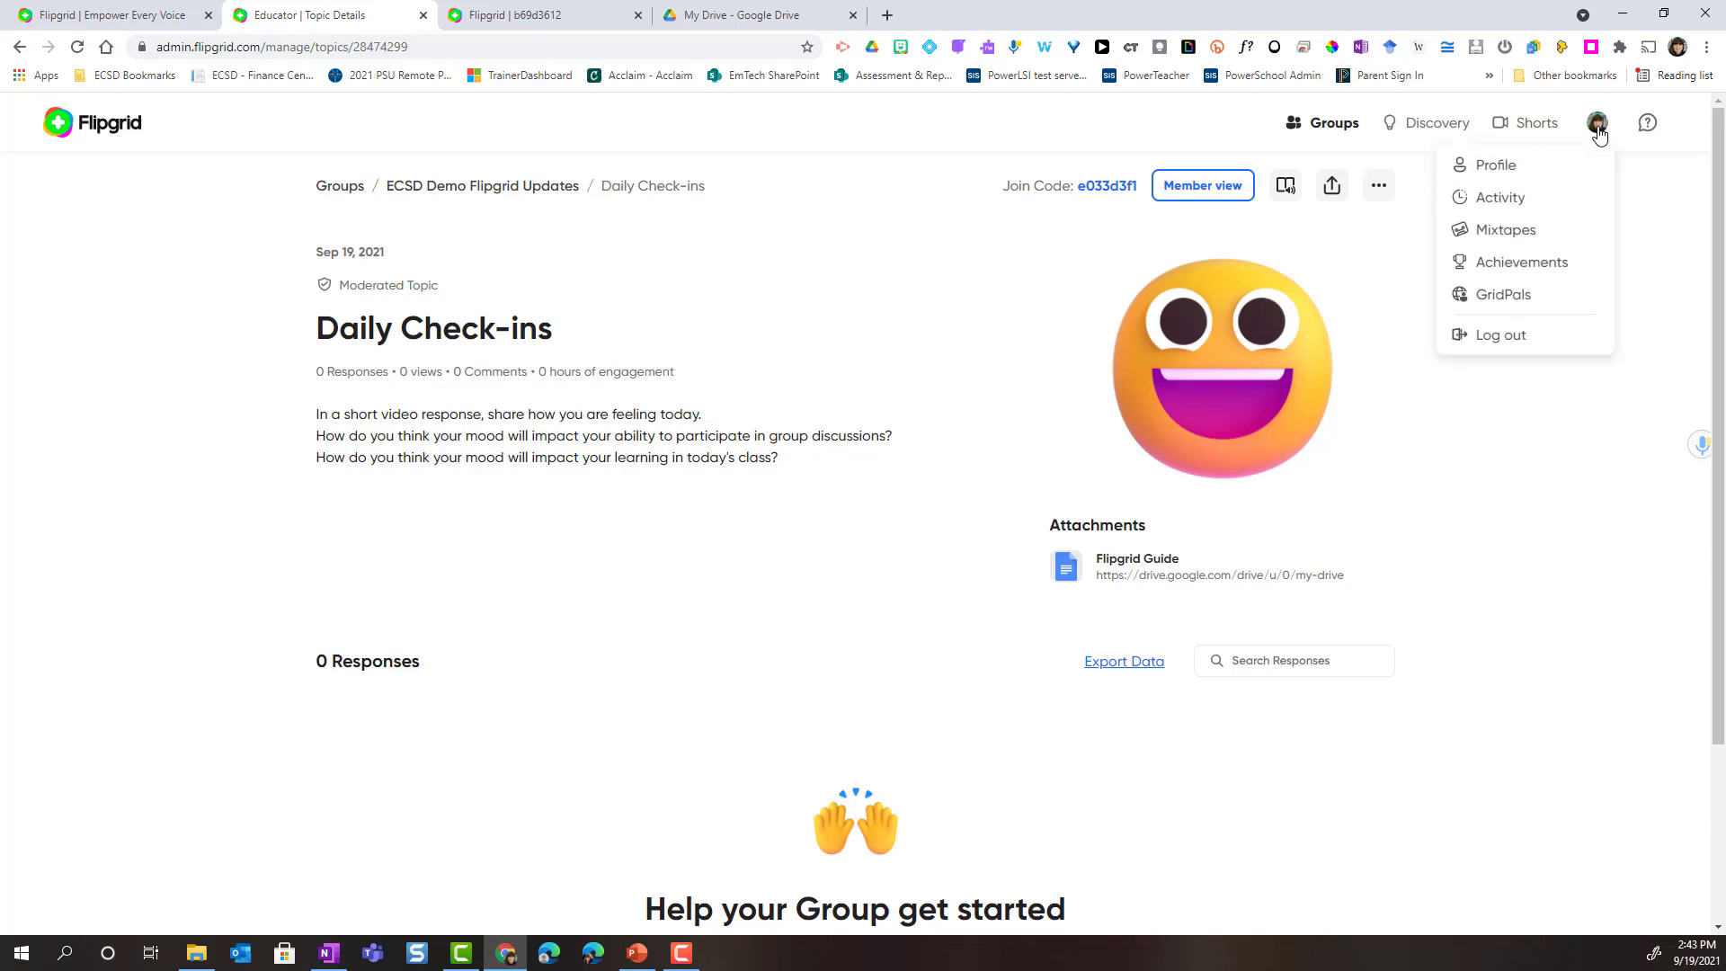
{"action": "left_click", "coordinate": [1530, 166]}
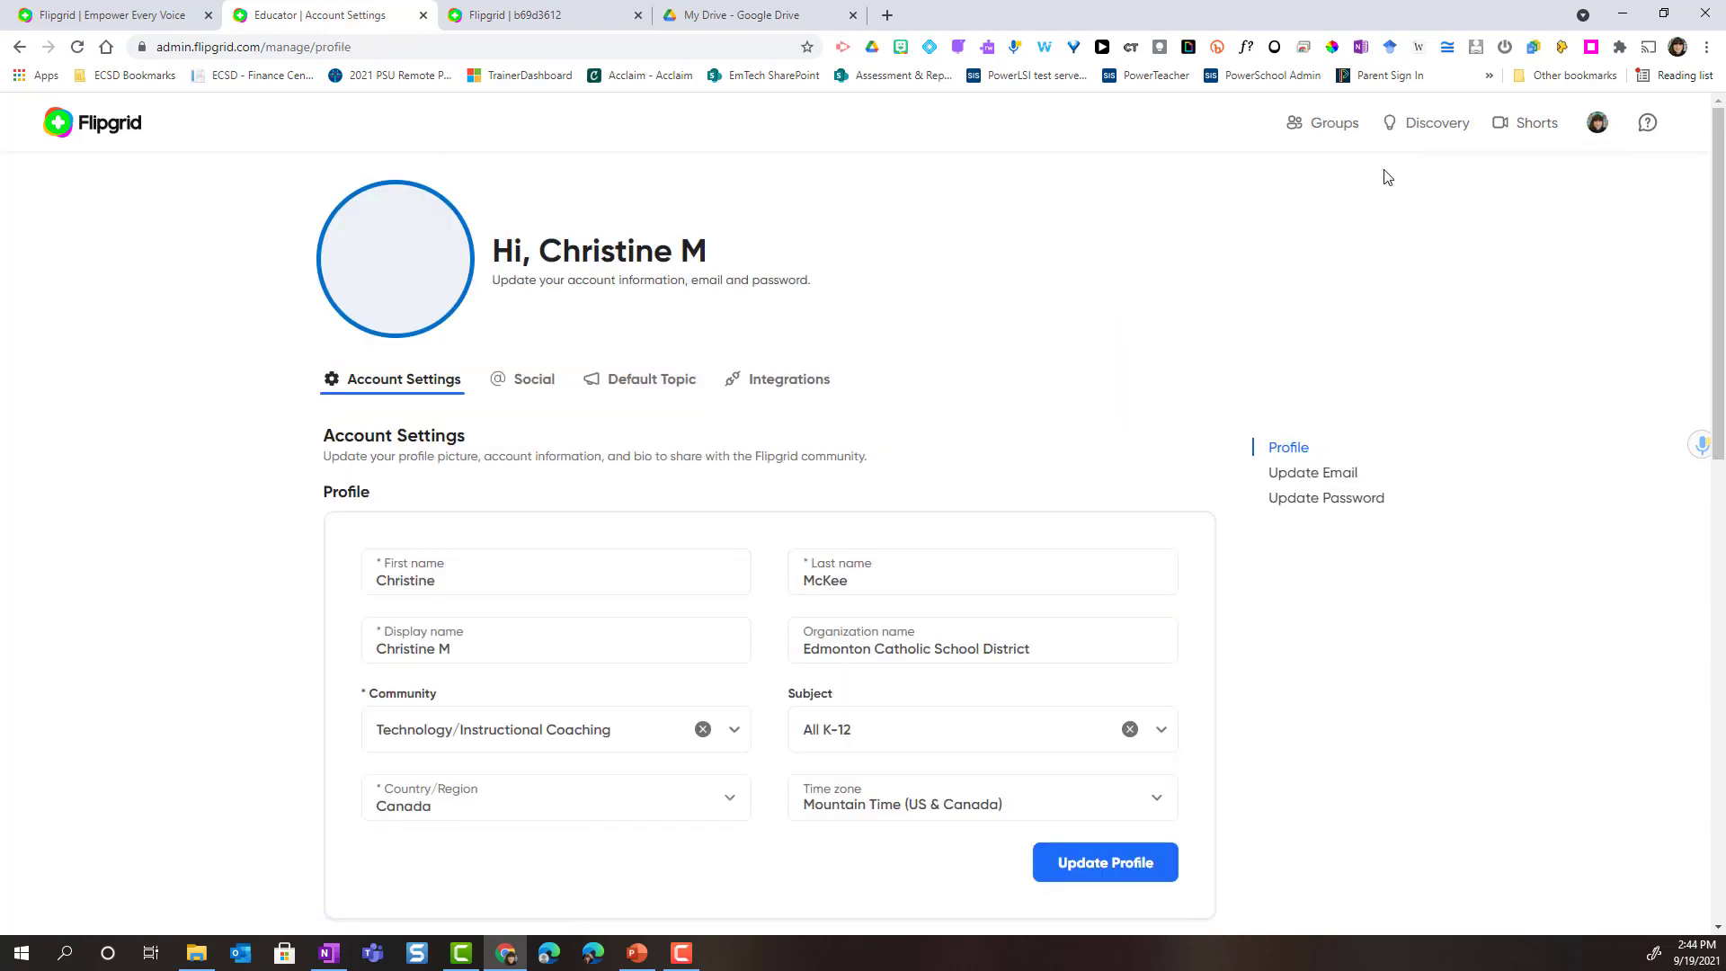
{"action": "left_click", "coordinate": [642, 387]}
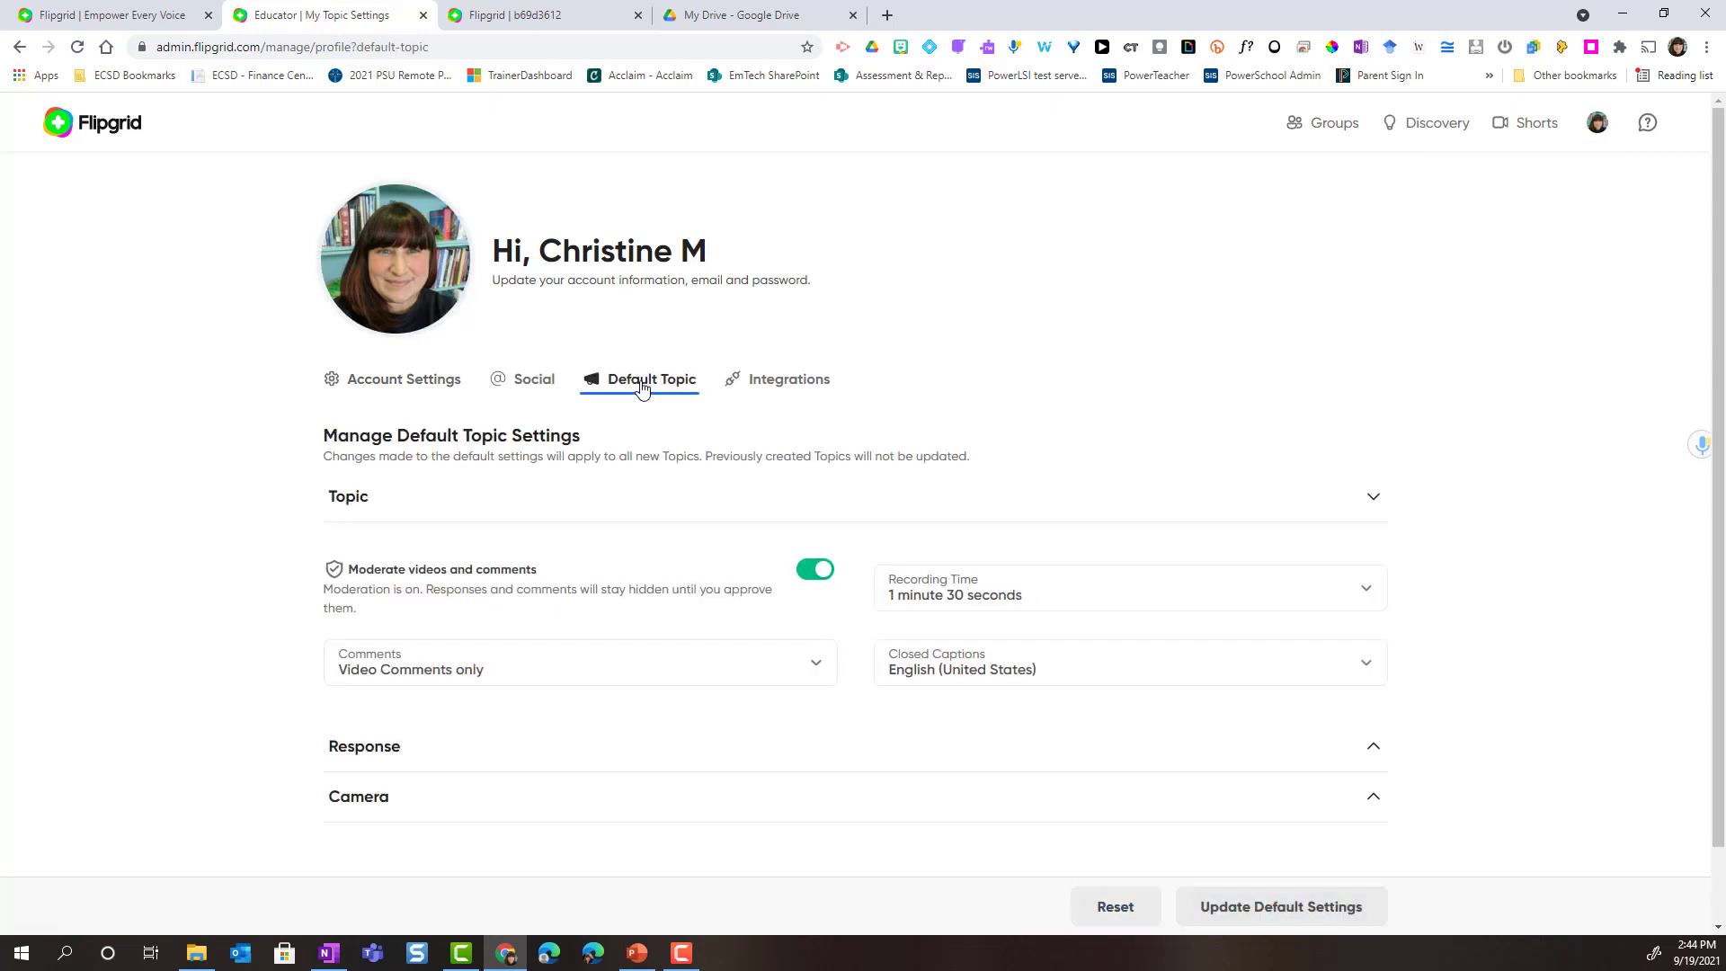
{"action": "scroll", "coordinate": [594, 557], "scroll_direction": "down", "scroll_amount": 1}
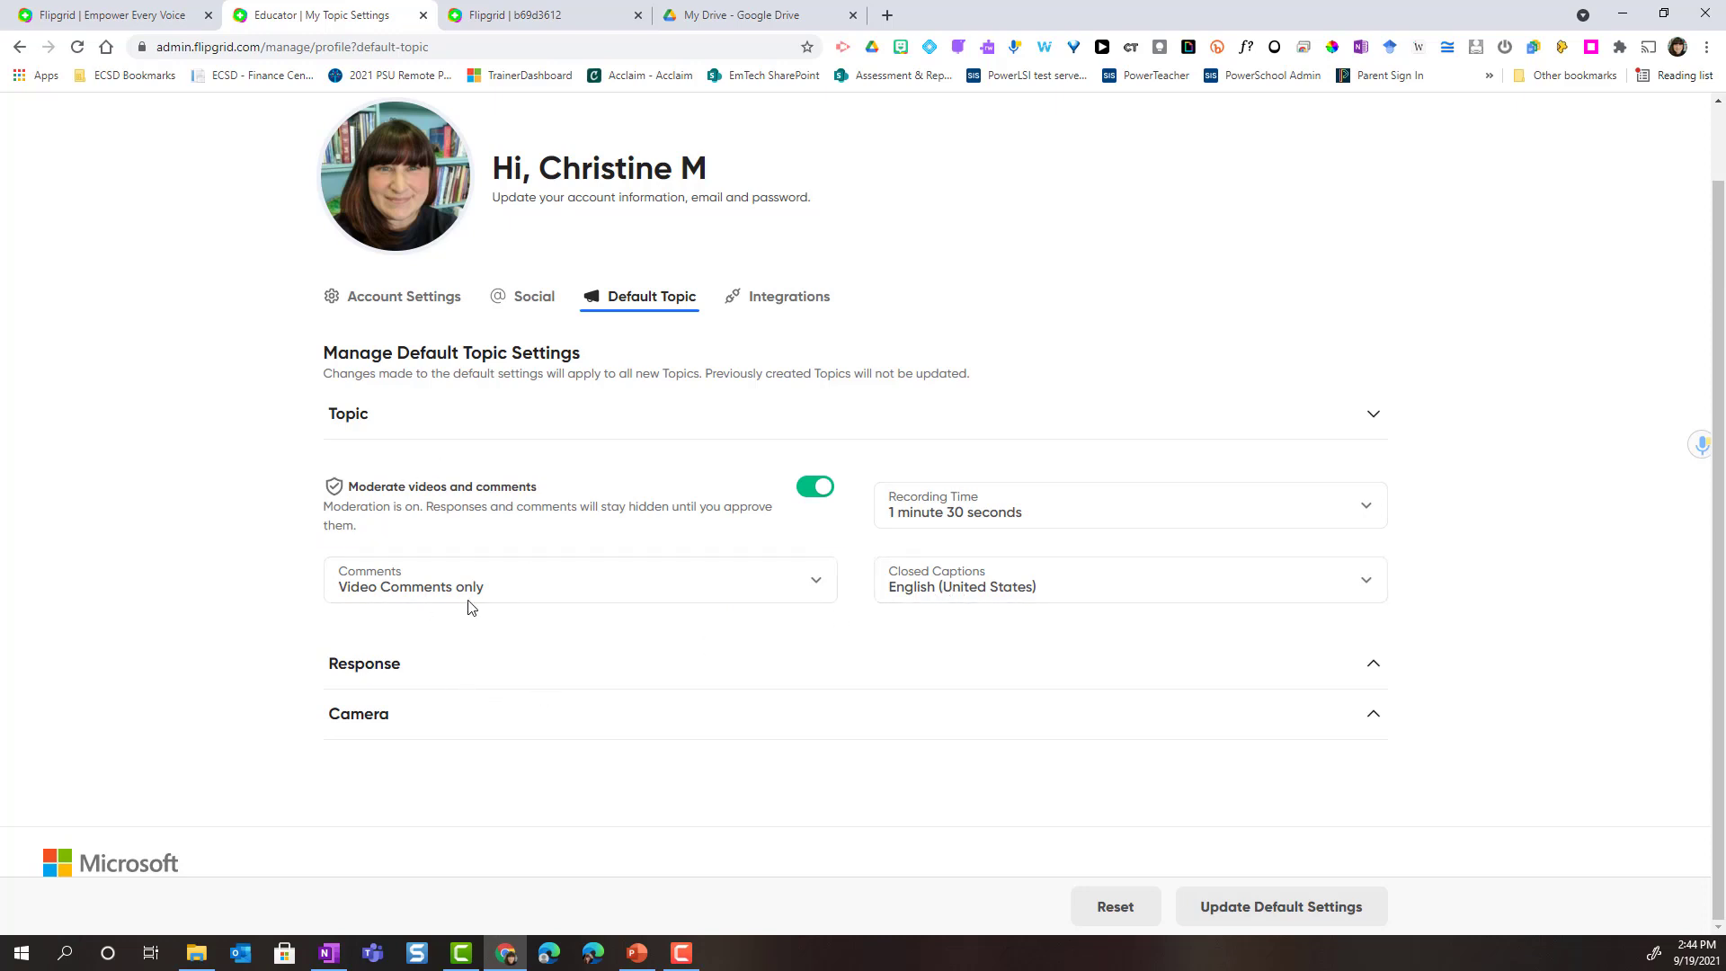
Review default Response and Camera options, save with Update Default Settings, and return to Groups
{"action": "left_click", "coordinate": [441, 666]}
{"action": "scroll", "coordinate": [633, 710], "scroll_direction": "down", "scroll_amount": 2}
{"action": "left_click", "coordinate": [632, 709]}
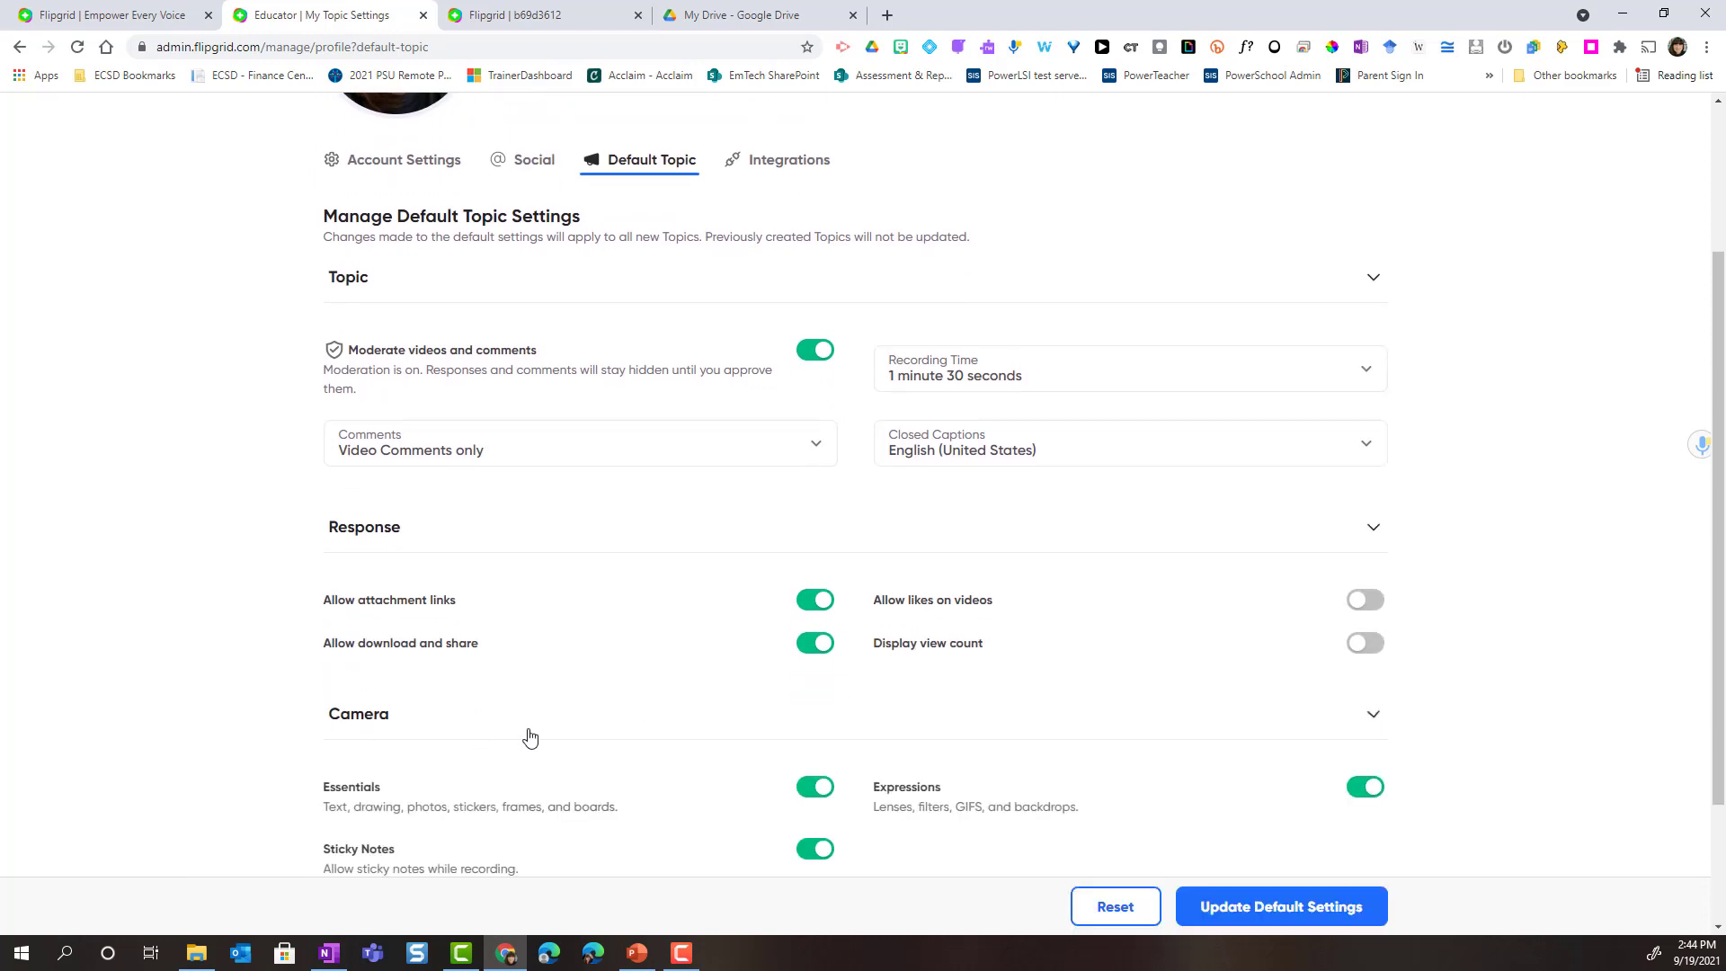
{"action": "scroll", "coordinate": [597, 739], "scroll_direction": "down", "scroll_amount": 2}
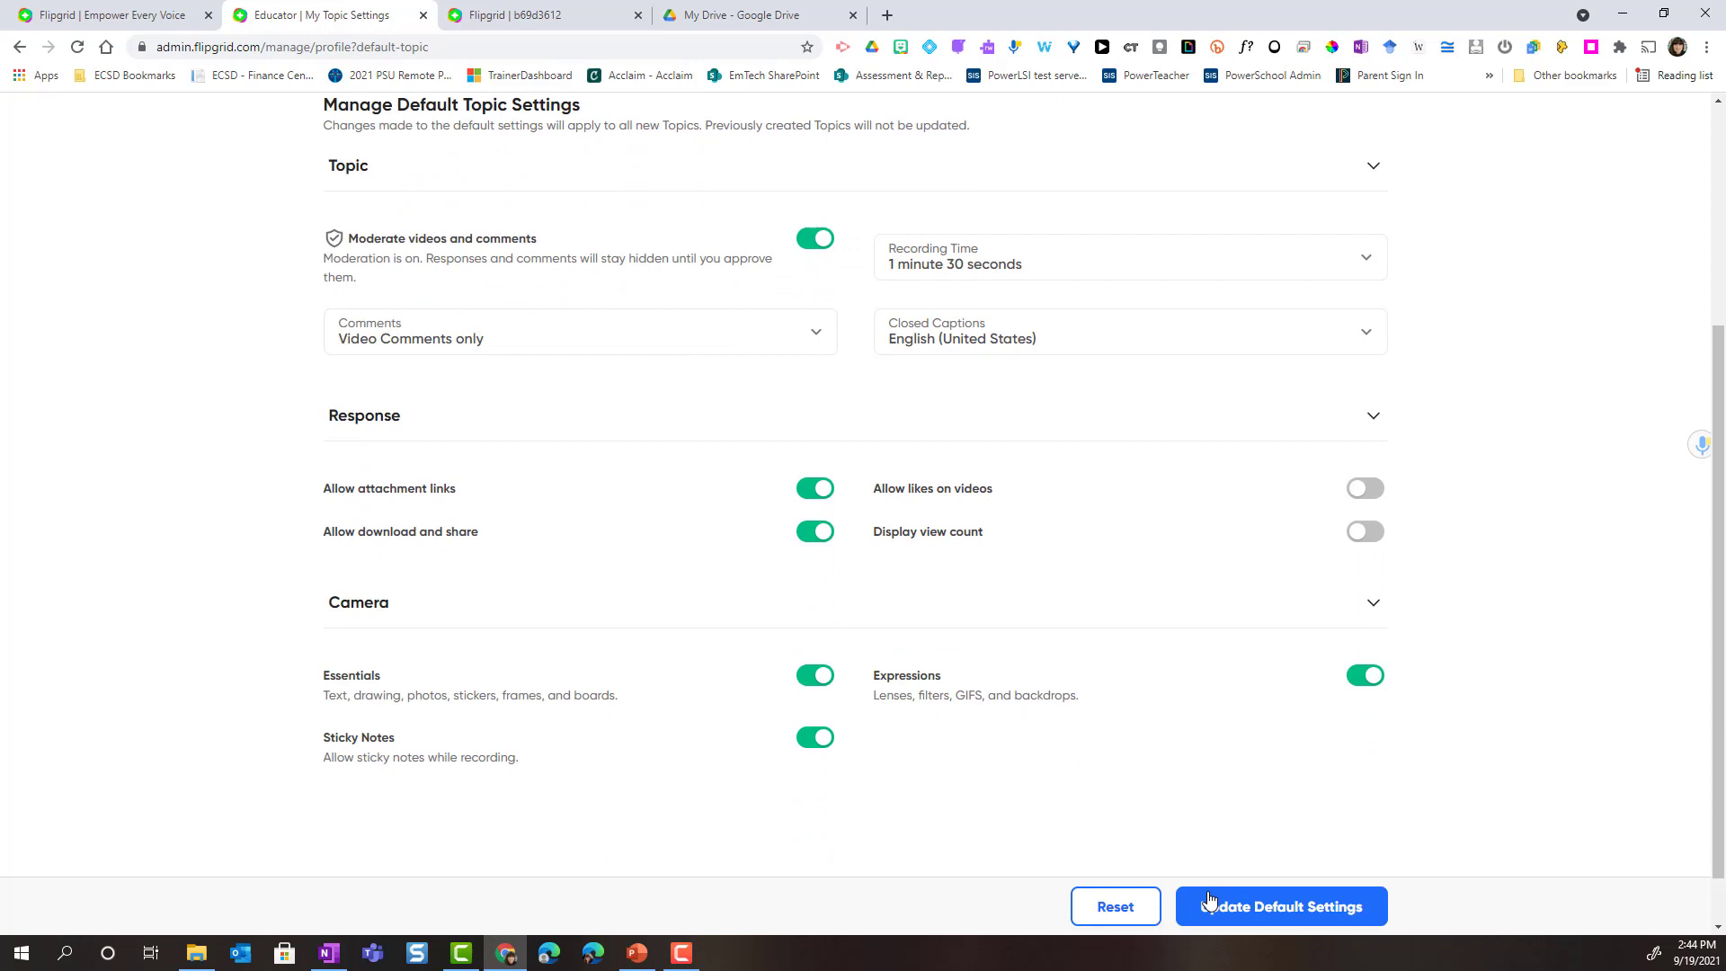
{"action": "left_click", "coordinate": [1324, 908]}
{"action": "left_click", "coordinate": [1337, 124]}
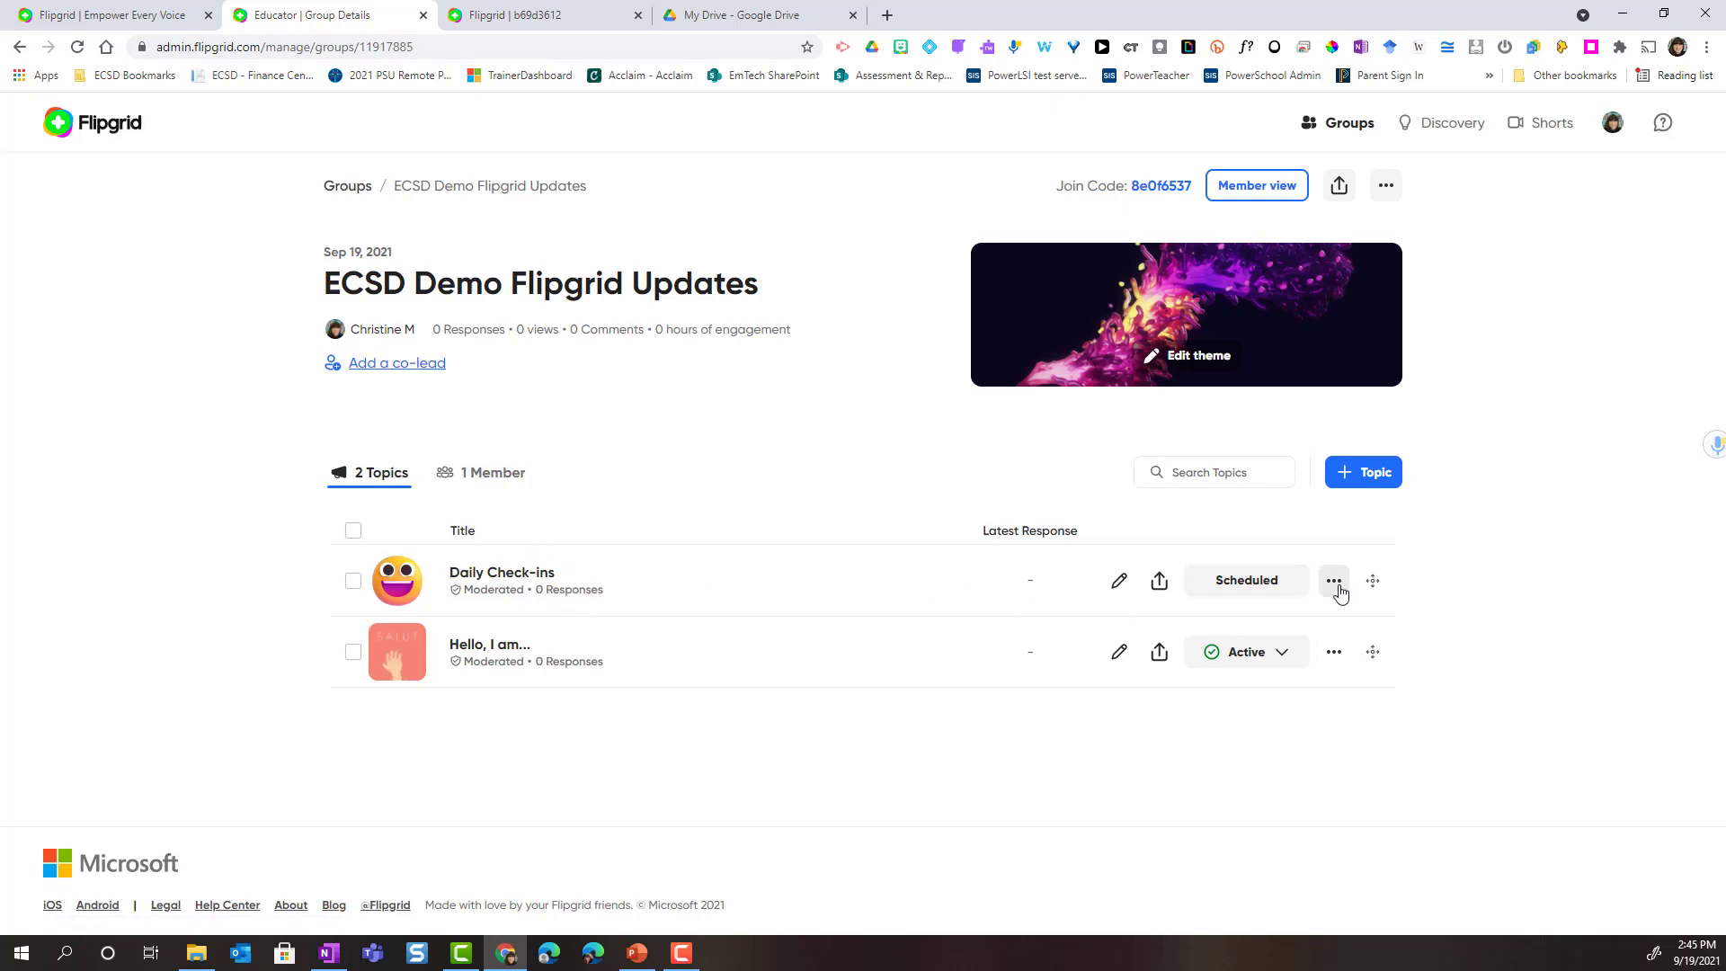
Edit the Daily Check-ins topic and show its Settings tab
{"action": "left_click", "coordinate": [1117, 594]}
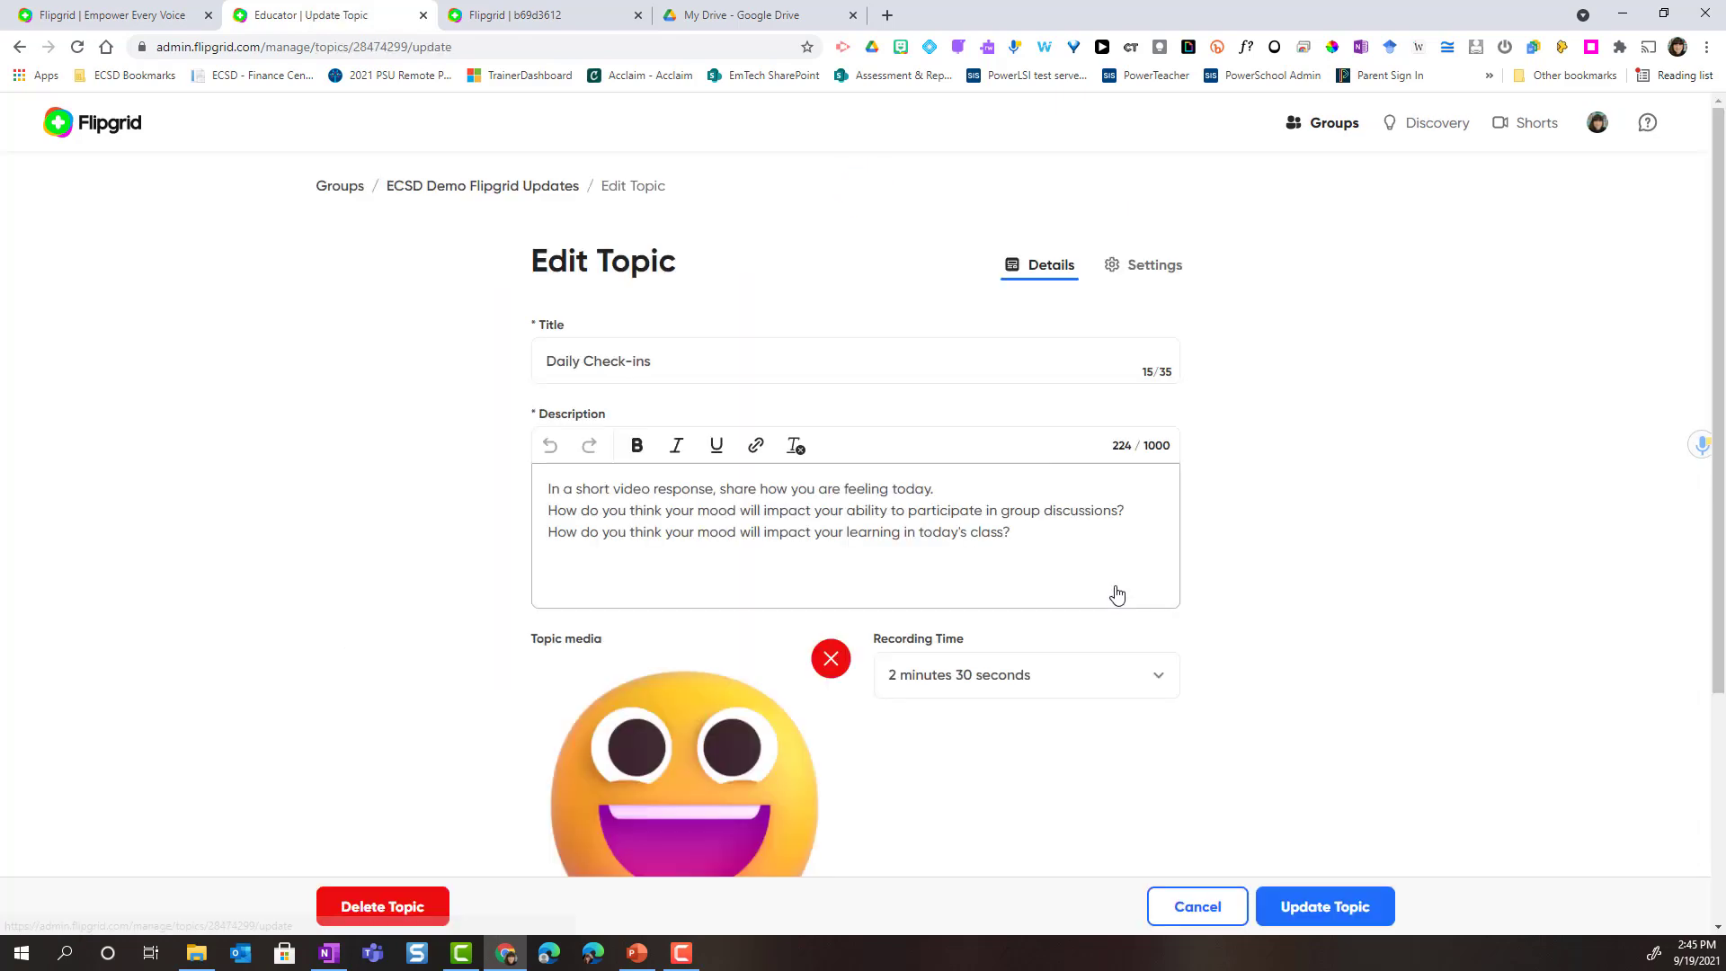
{"action": "left_click", "coordinate": [1142, 271]}
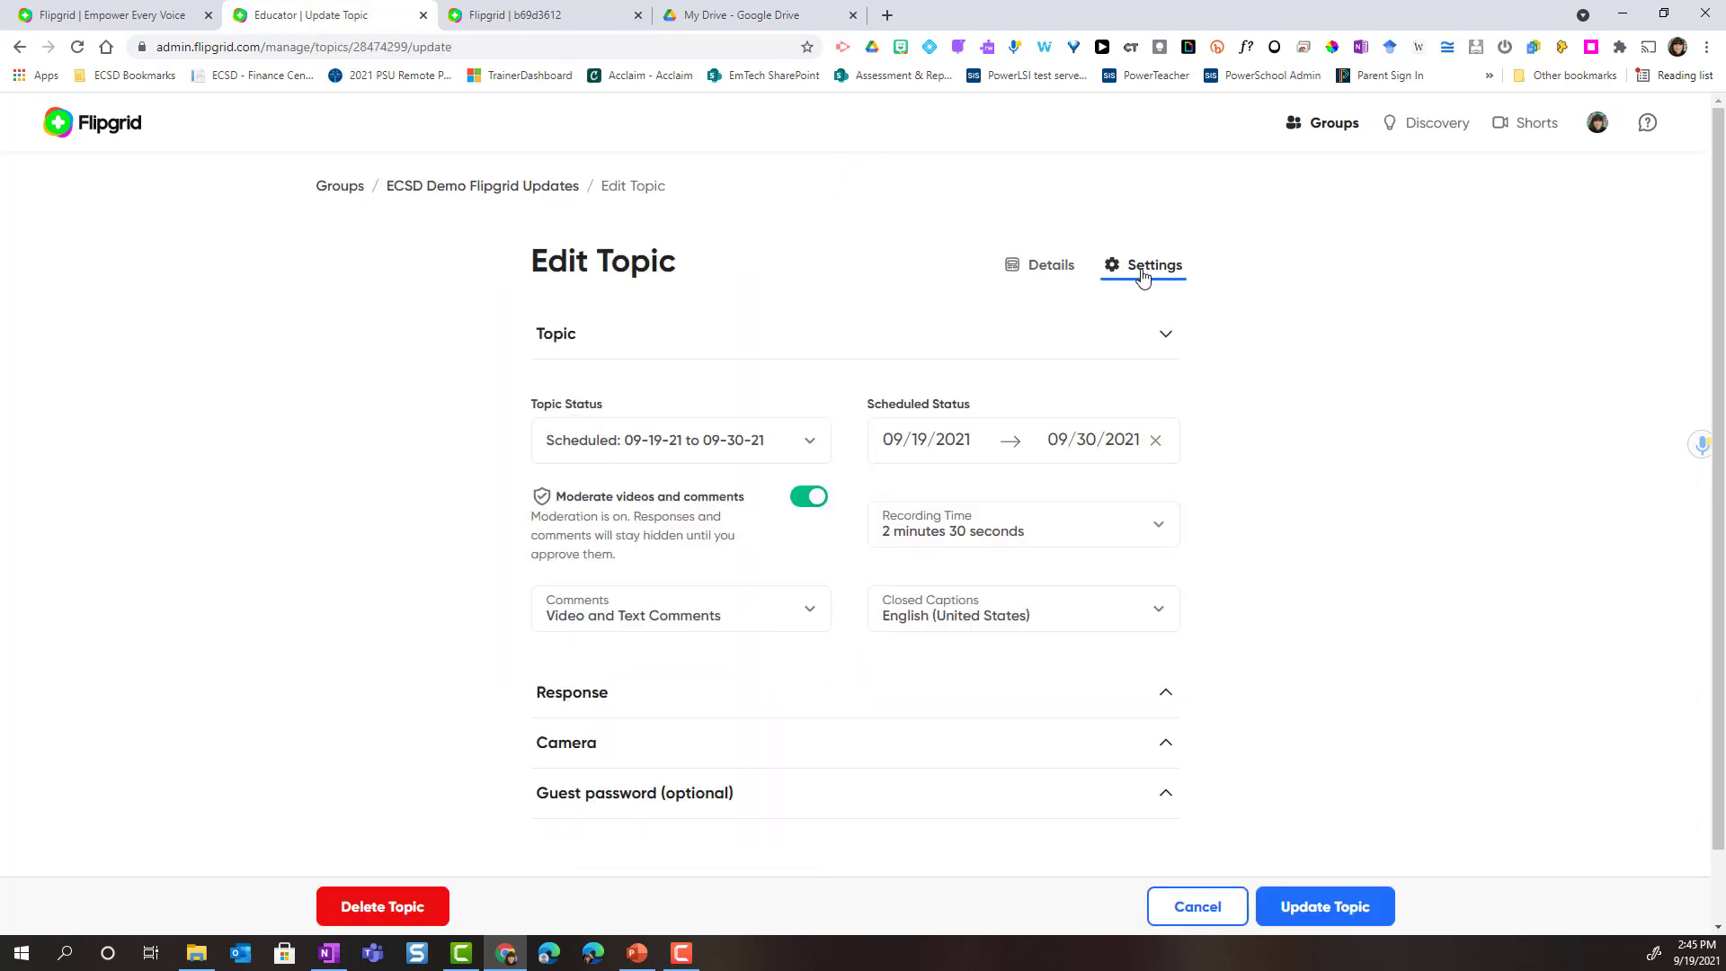